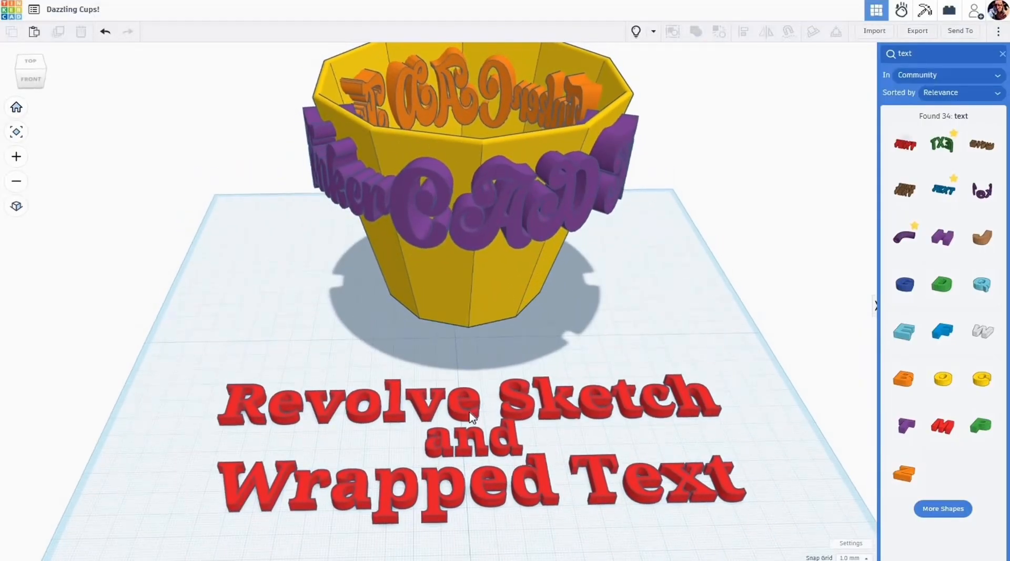
Delete the red "Revolve Sketch and Wrapped Text" title in front of the cup
{"action": "left_click", "coordinate": [472, 417]}
{"action": "key", "text": "Delete"}
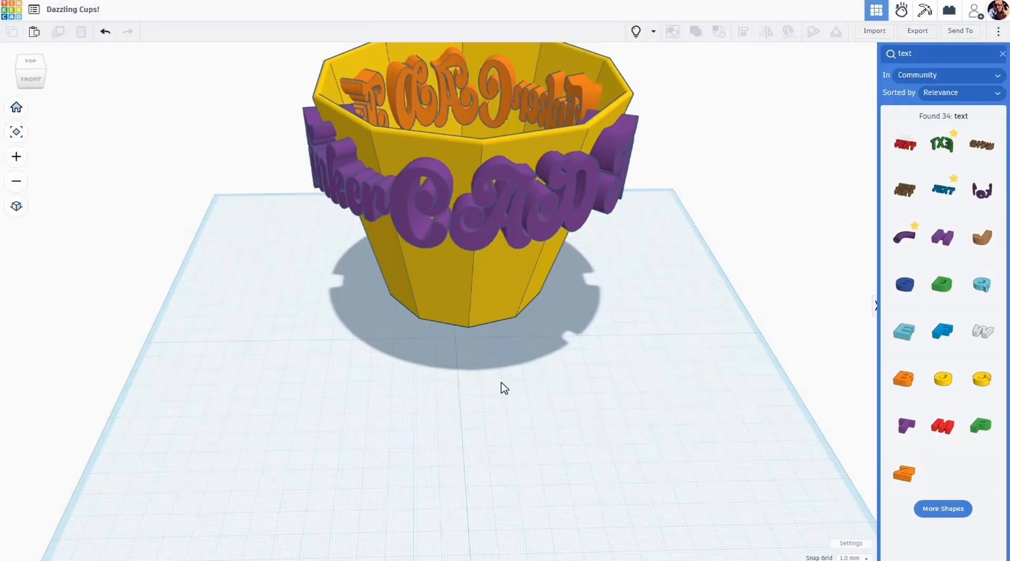
{"action": "right_click_drag", "start_coordinate": [498, 399], "coordinate": [507, 397]}
{"action": "right_click_drag", "start_coordinate": [487, 440], "coordinate": [490, 394]}
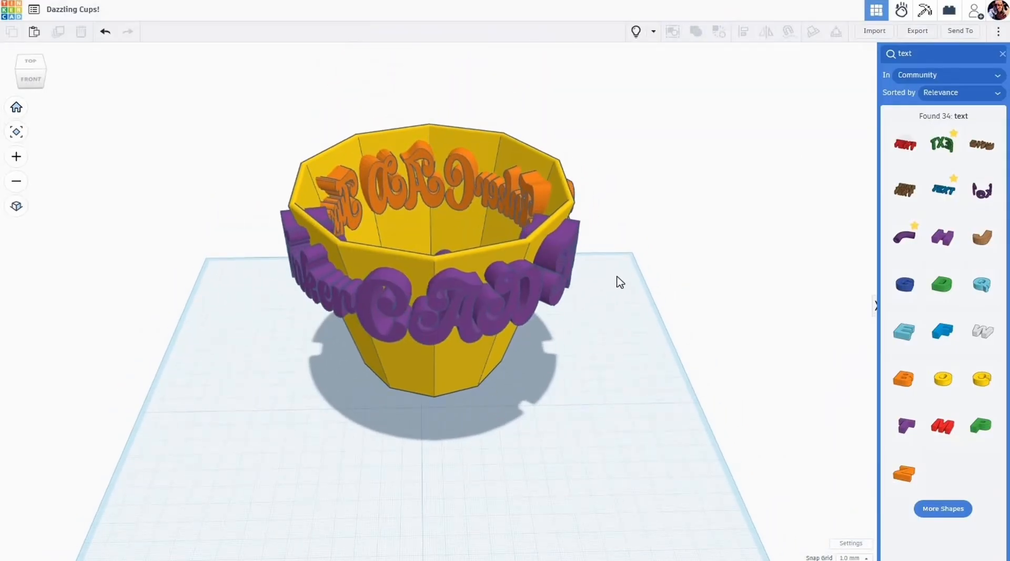
Ungroup the bundle of purple and orange wrapped texts around the cup
{"action": "key", "text": "ctrl+a"}
{"action": "right_click_drag", "start_coordinate": [646, 277], "coordinate": [546, 309]}
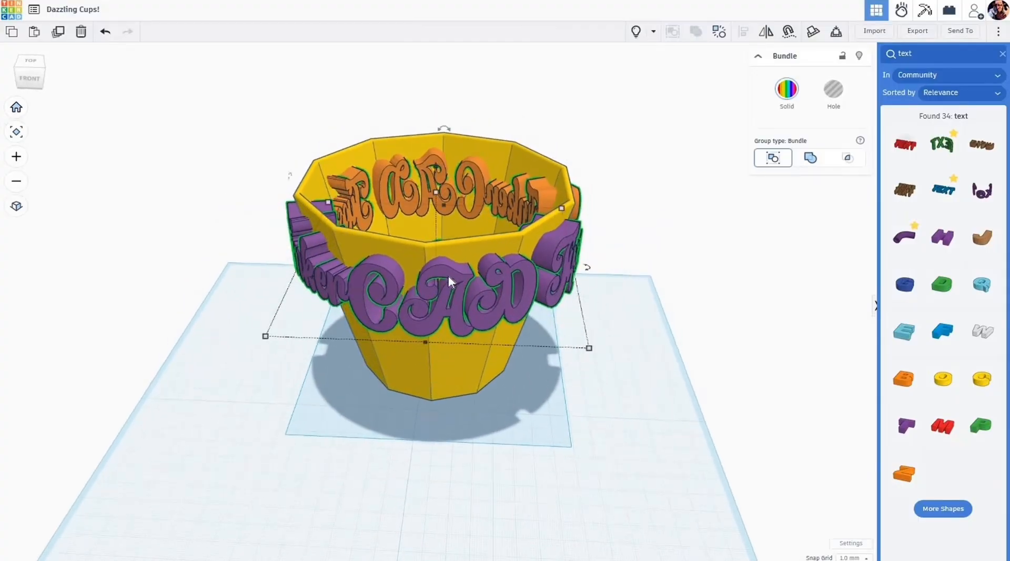
{"action": "scroll", "coordinate": [476, 368], "scroll_direction": "up", "scroll_amount": 2}
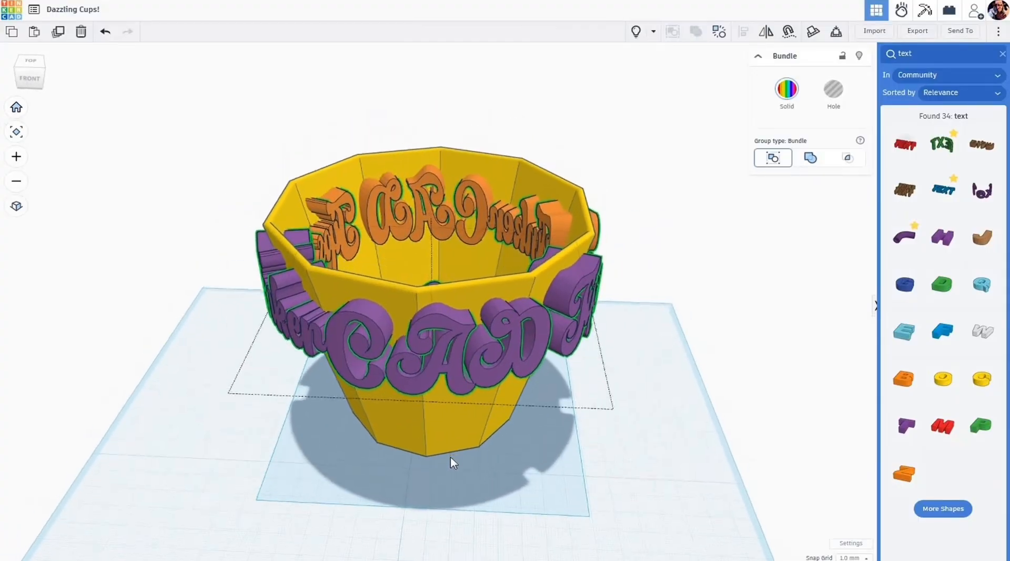
{"action": "right_click_drag", "start_coordinate": [424, 498], "coordinate": [618, 300]}
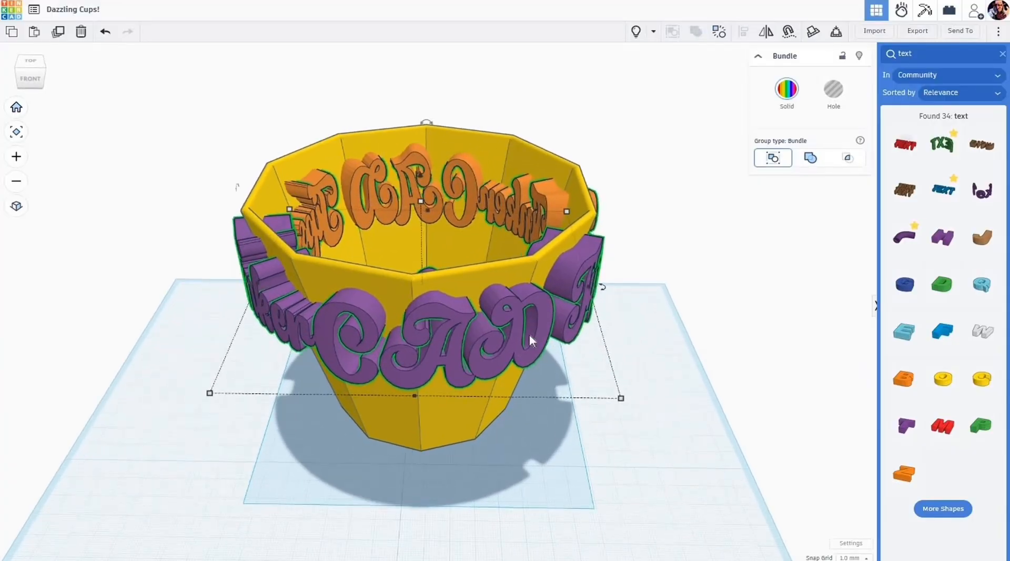
{"action": "left_click", "coordinate": [719, 33]}
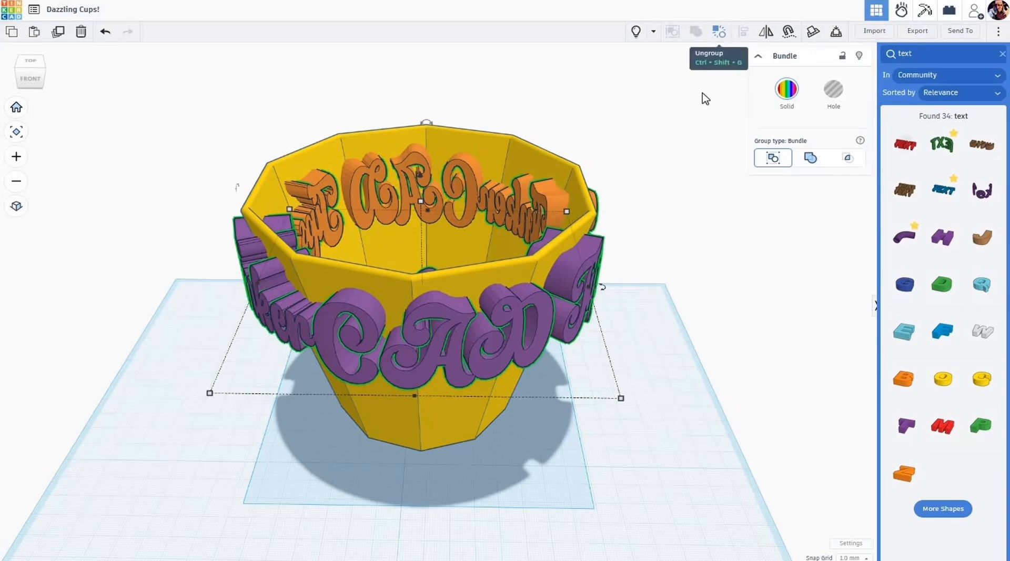
{"action": "left_click", "coordinate": [650, 259]}
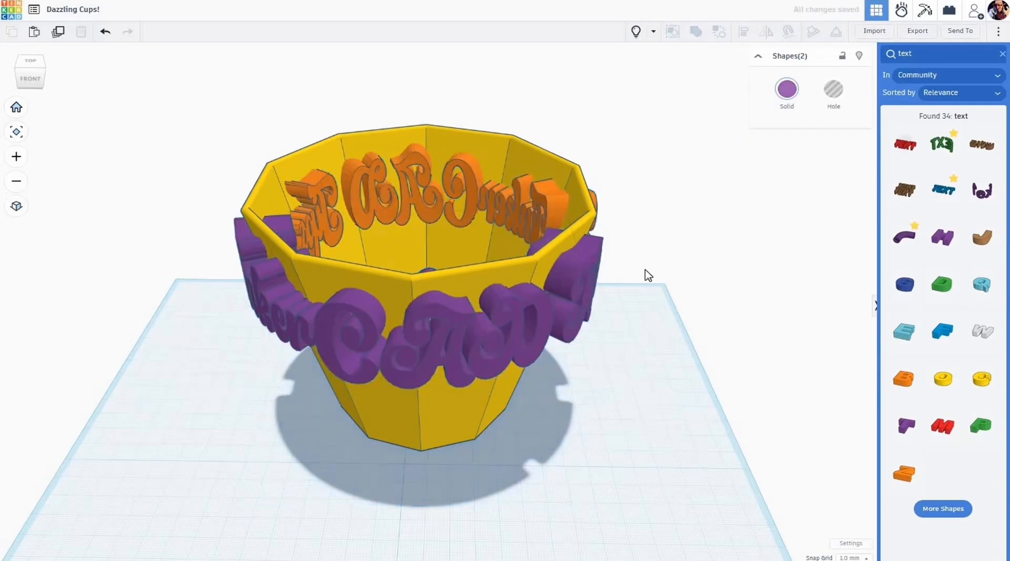
{"action": "right_click_drag", "start_coordinate": [622, 335], "coordinate": [640, 381]}
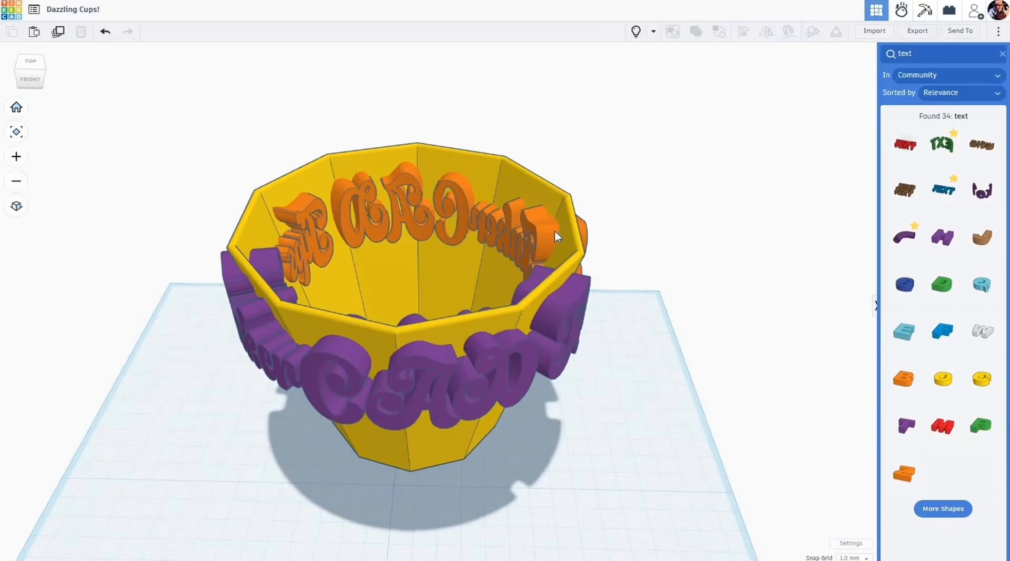
Intersect the yellow revolved cup with the purple wrapped text on its front, keeping the original cup
{"action": "left_click", "coordinate": [448, 271]}
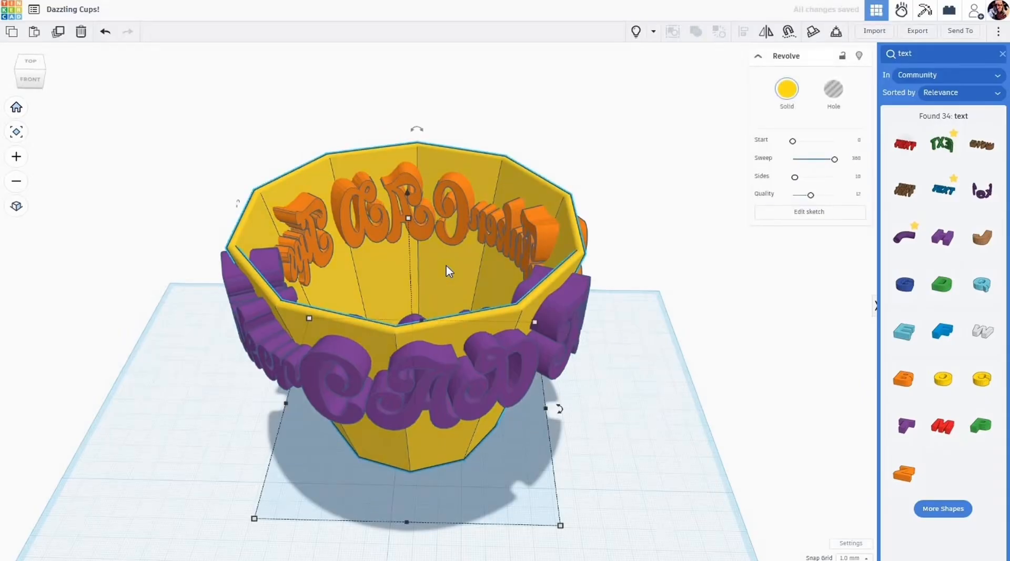
{"action": "left_click", "coordinate": [503, 355], "text": "shift"}
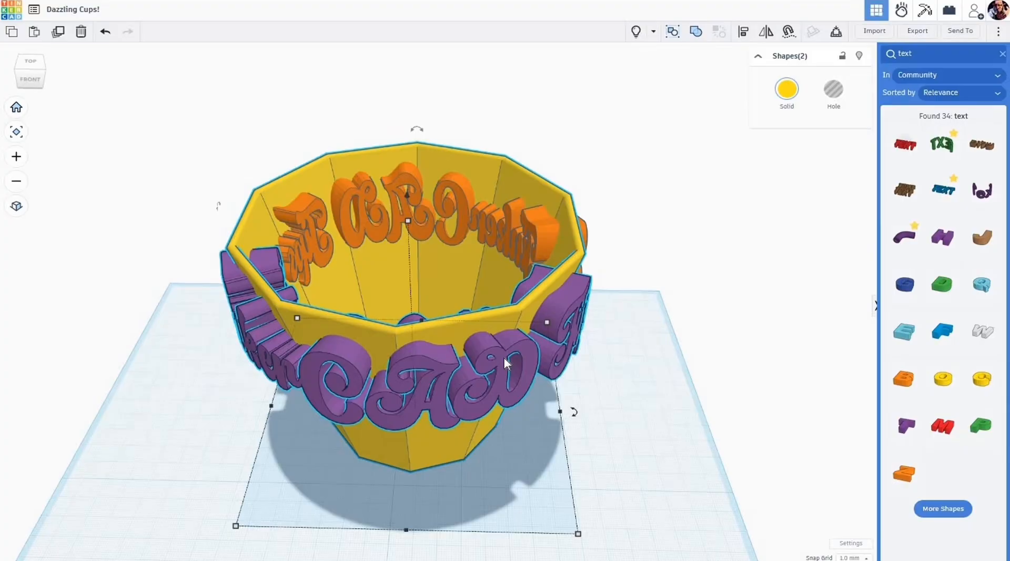
{"action": "key", "text": "ctrl+i"}
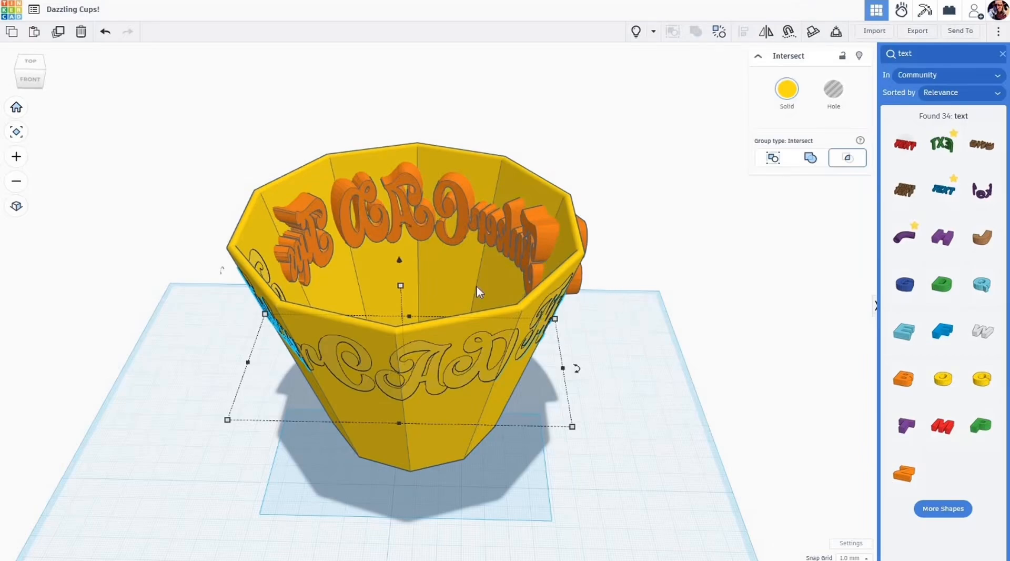
{"action": "right_click_drag", "start_coordinate": [478, 289], "coordinate": [611, 434]}
{"action": "left_click", "coordinate": [502, 164]}
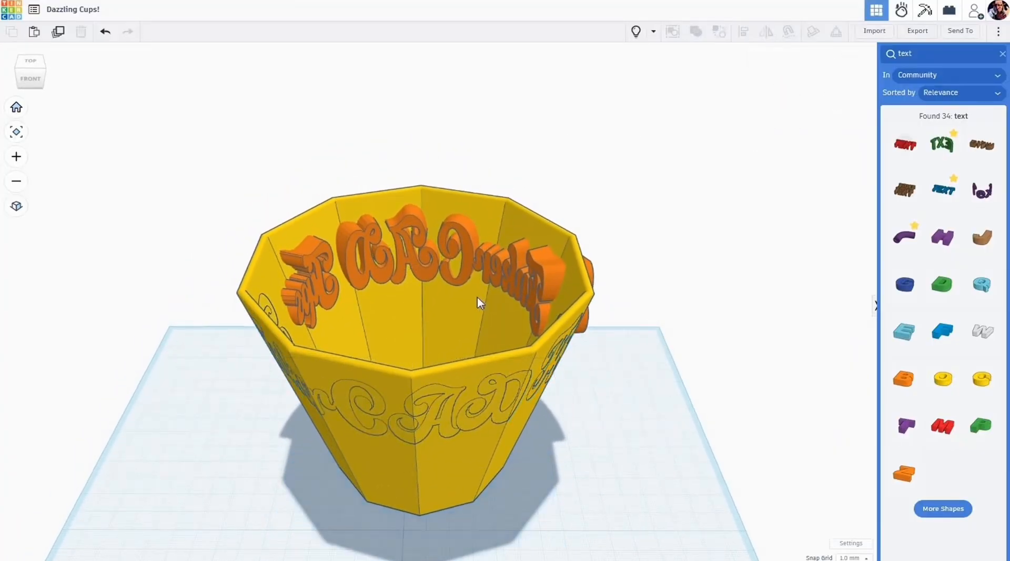
Intersect the yellow revolved cup with the orange wrapped text on its back
{"action": "left_click", "coordinate": [456, 314]}
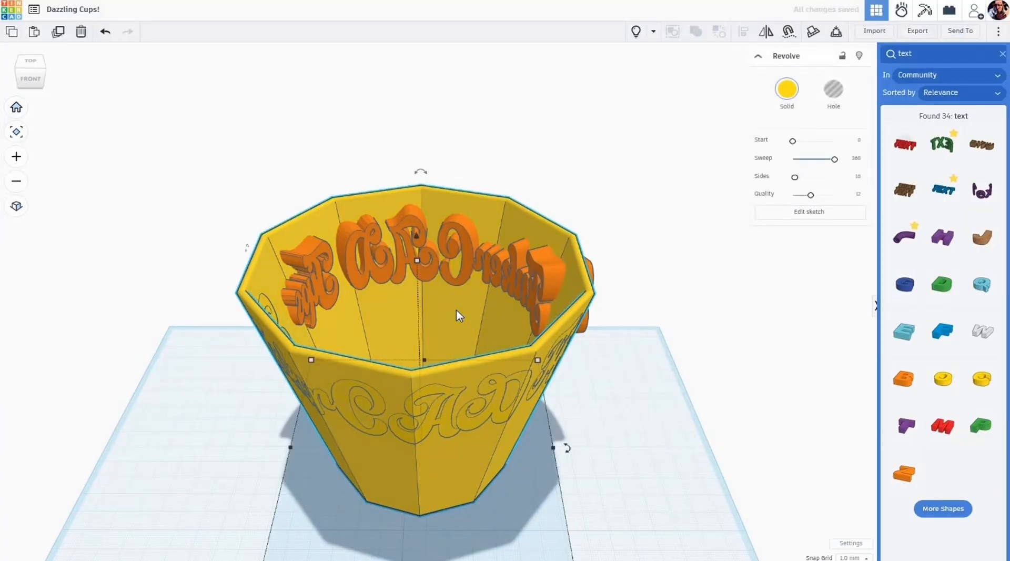
{"action": "left_click", "coordinate": [468, 243], "text": "shift"}
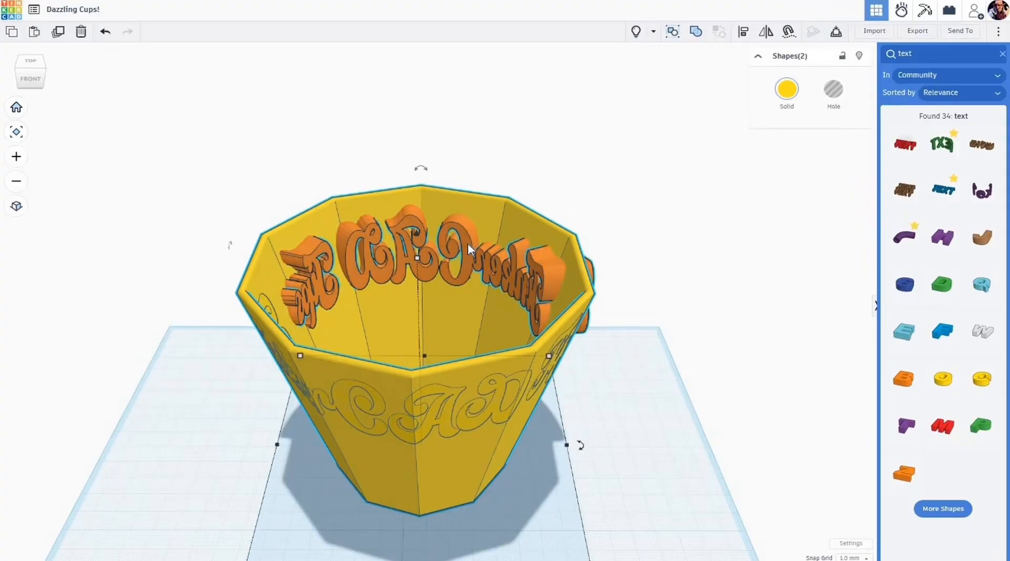
{"action": "key", "text": "ctrl+i"}
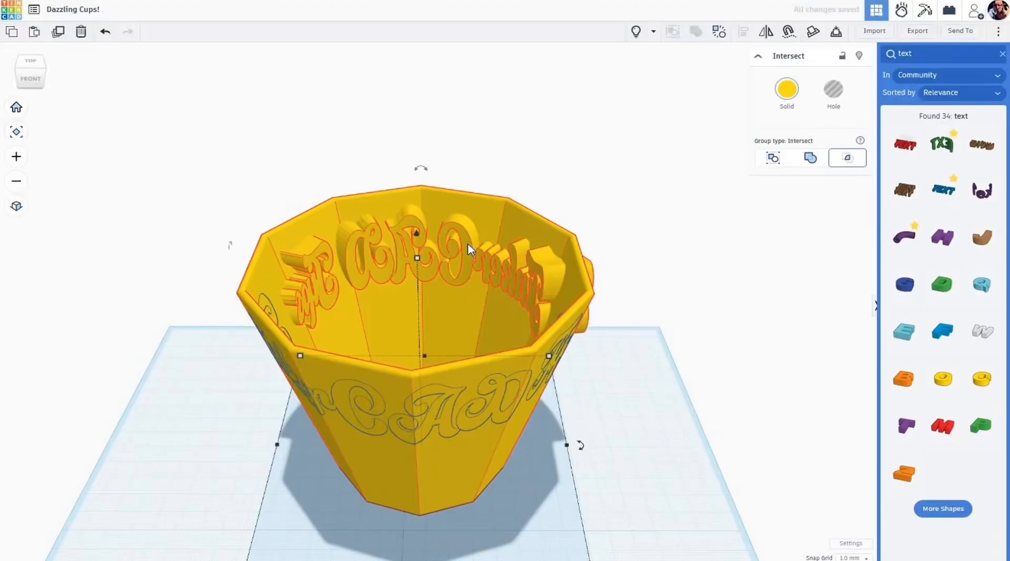
{"action": "right_click_drag", "start_coordinate": [619, 362], "coordinate": [618, 399]}
{"action": "left_click", "coordinate": [616, 402]}
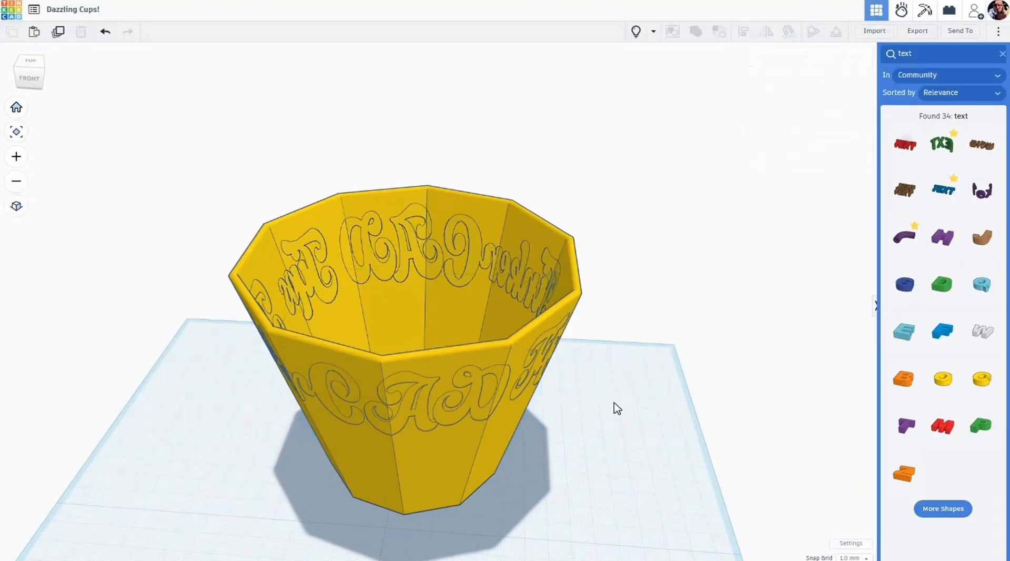
Select both intersected text pieces without the cup and color them solid red
{"action": "scroll", "coordinate": [572, 380], "scroll_direction": "down", "scroll_amount": 2}
{"action": "left_click_drag", "start_coordinate": [280, 160], "coordinate": [617, 432]}
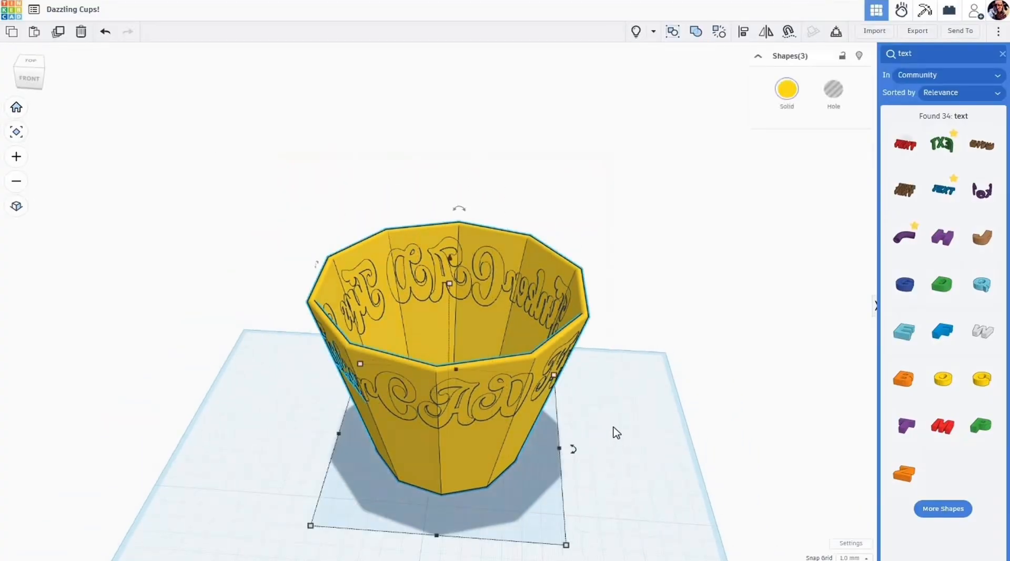
{"action": "left_click", "coordinate": [477, 463], "text": "shift"}
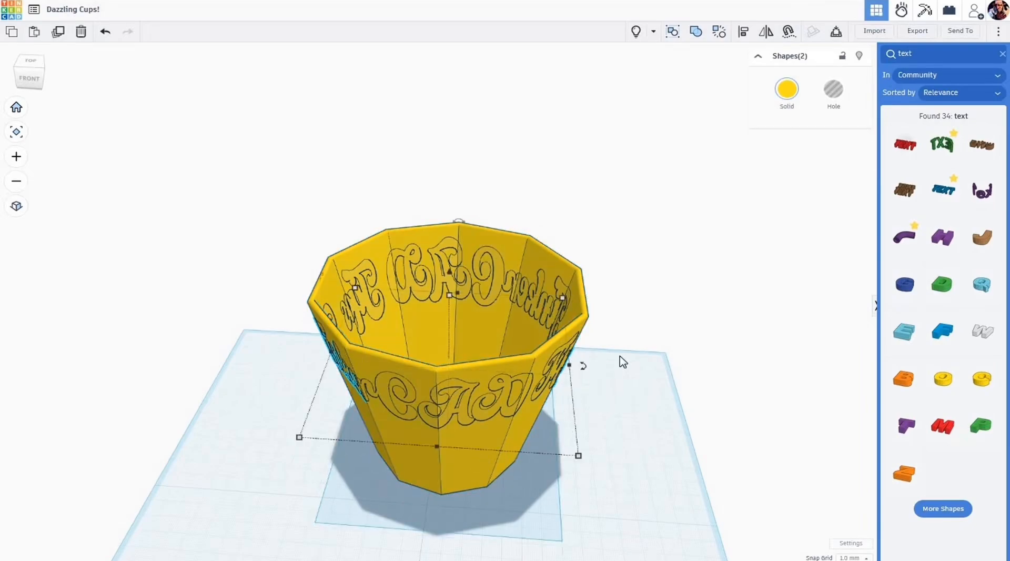
{"action": "left_click", "coordinate": [786, 93]}
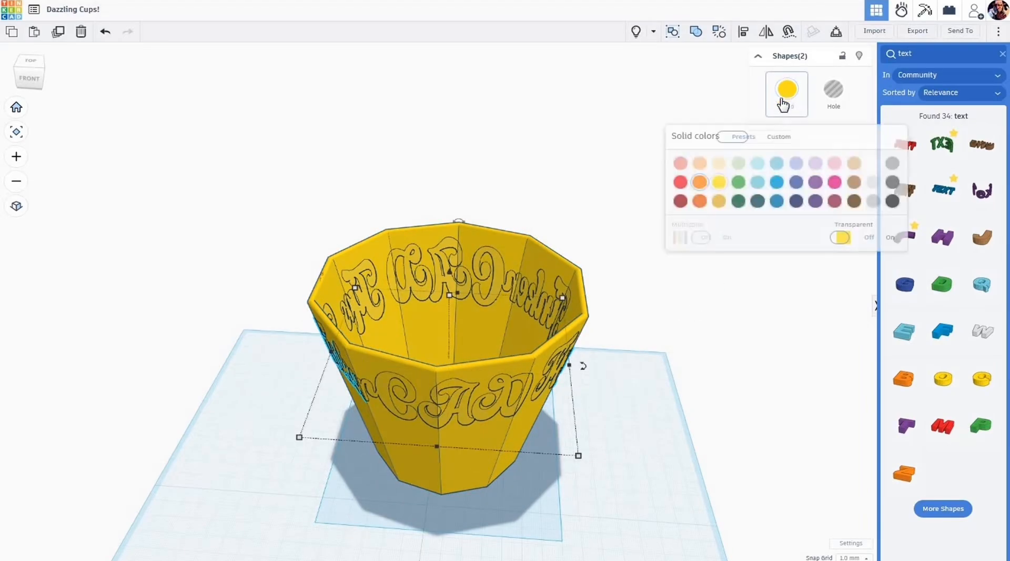
{"action": "left_click", "coordinate": [680, 184]}
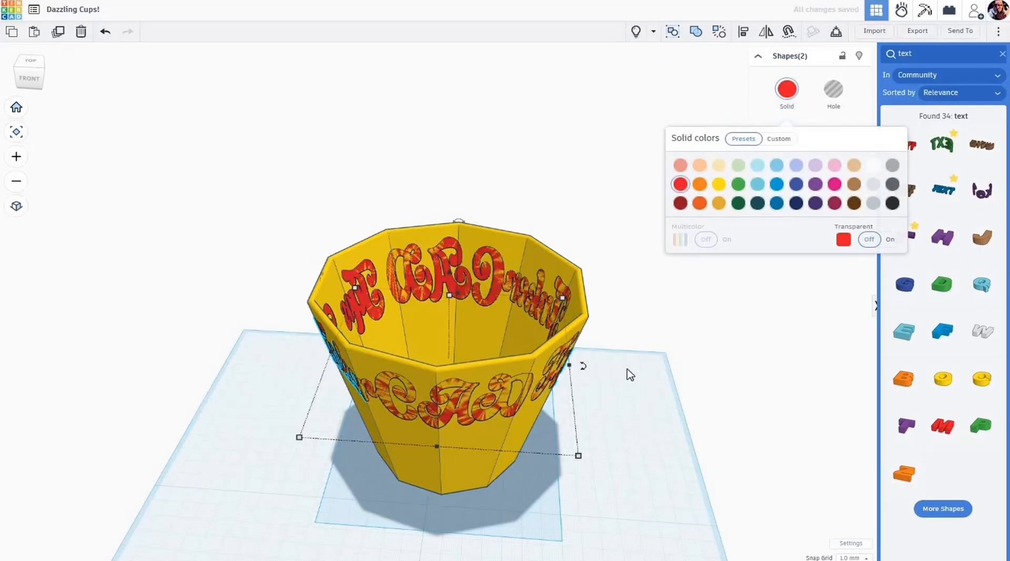
{"action": "right_click_drag", "start_coordinate": [632, 370], "coordinate": [643, 397]}
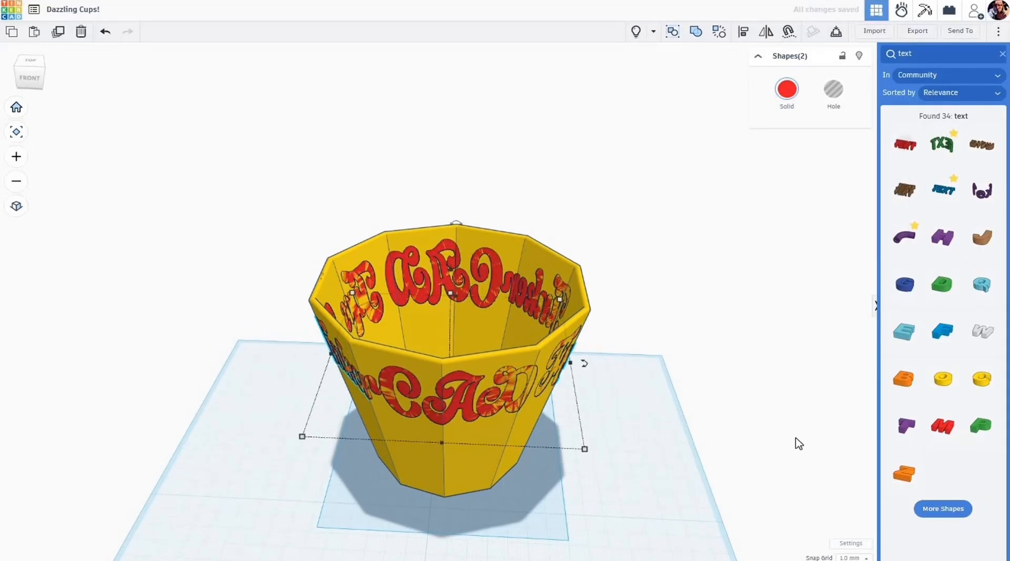
Turn the snap grid off and enlarge both red text pieces slightly to about 127.8 by 133.6 mm
{"action": "left_click", "coordinate": [869, 558]}
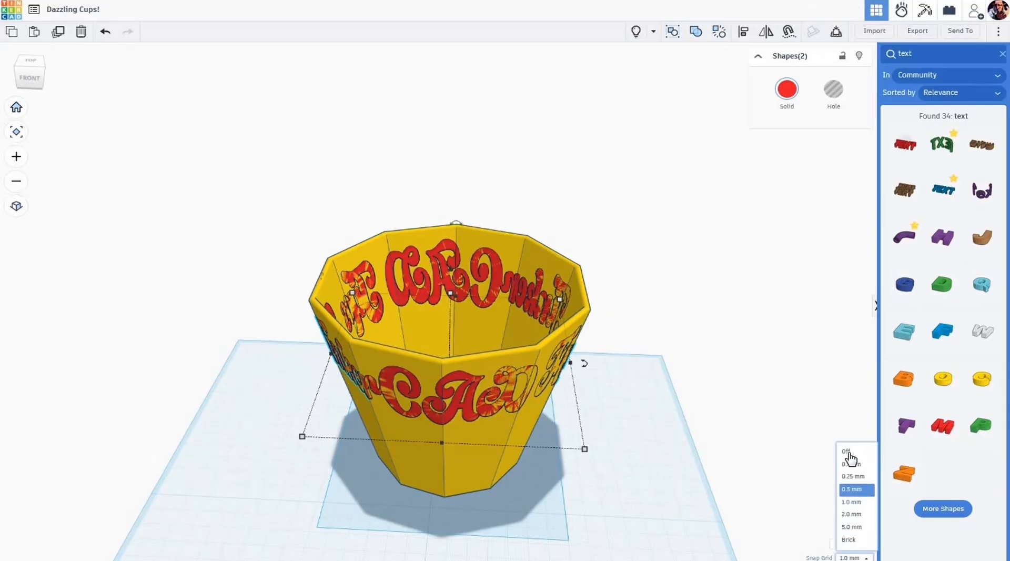
{"action": "left_click", "coordinate": [846, 453]}
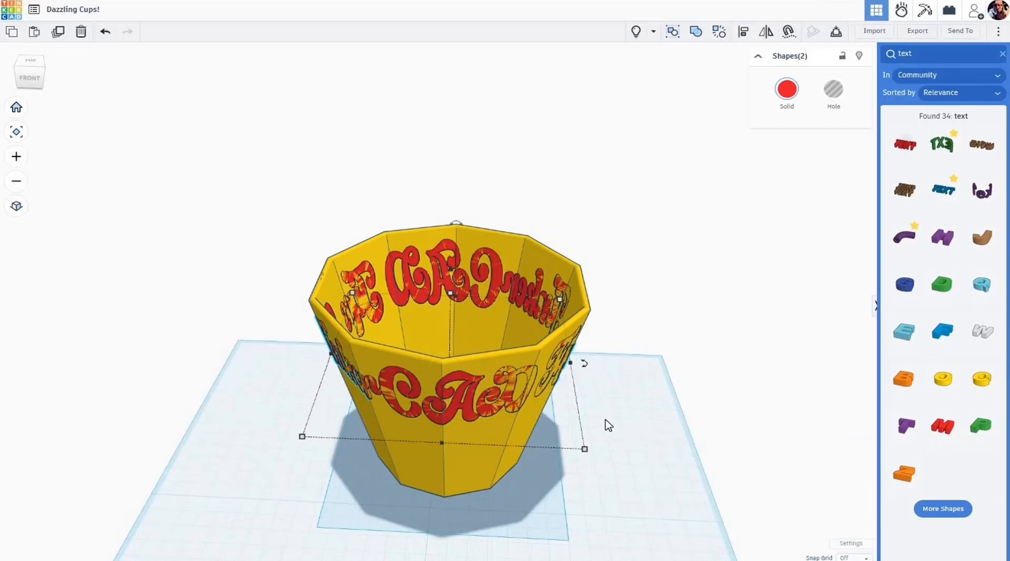
{"action": "scroll", "coordinate": [576, 436], "scroll_direction": "up", "scroll_amount": 3}
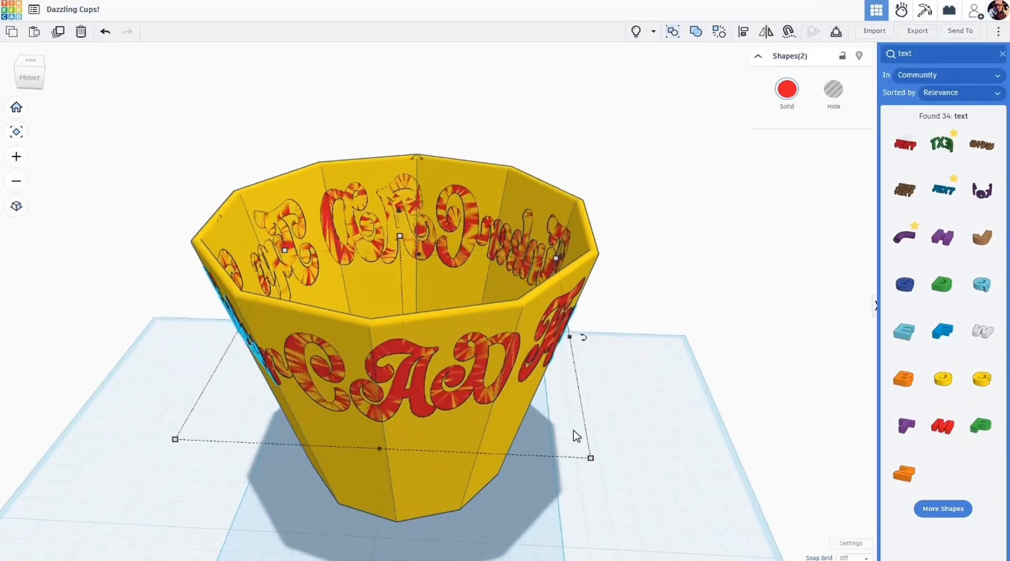
{"action": "scroll", "coordinate": [577, 437], "scroll_direction": "up", "scroll_amount": 2}
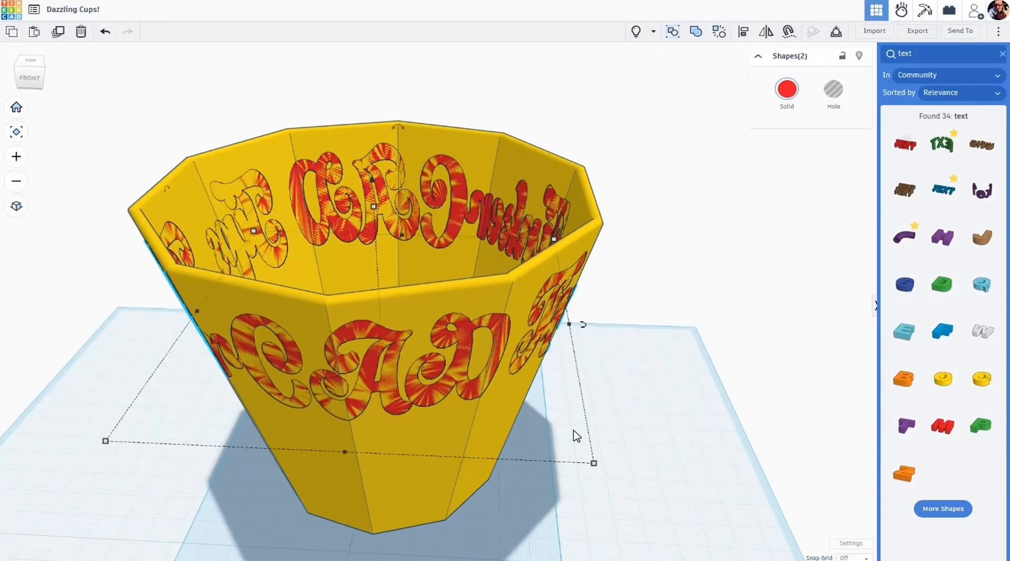
{"action": "mouse_move", "coordinate": [593, 464]}
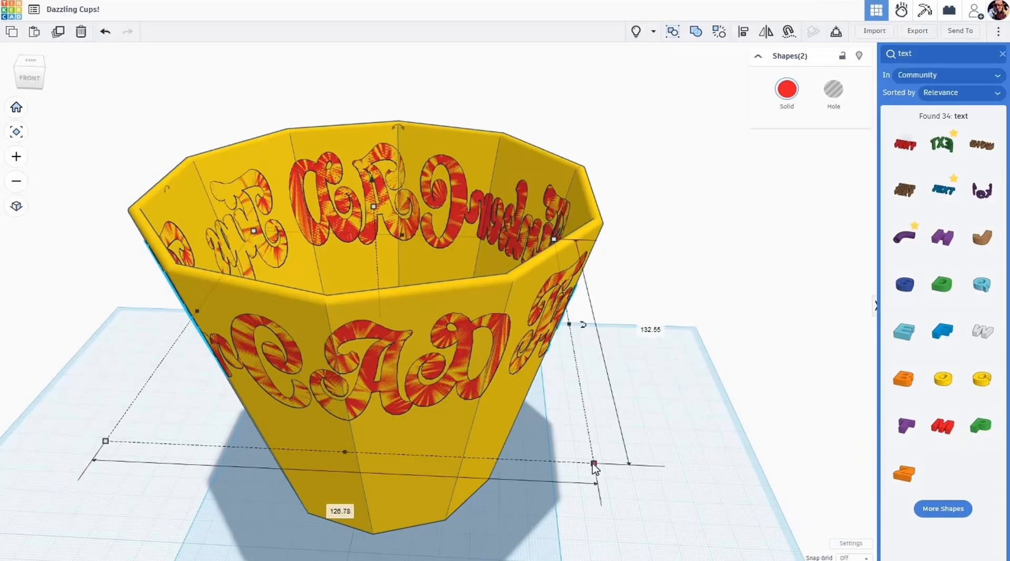
{"action": "left_click_drag", "start_coordinate": [594, 464], "coordinate": [593, 465]}
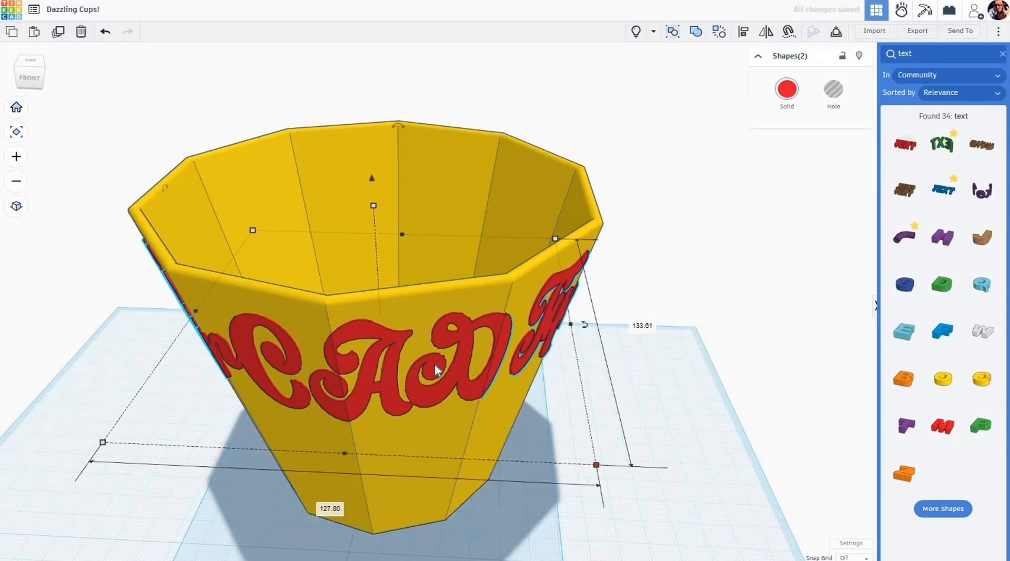
{"action": "right_click_drag", "start_coordinate": [434, 363], "coordinate": [421, 331]}
{"action": "scroll", "coordinate": [504, 267], "scroll_direction": "up", "scroll_amount": 4}
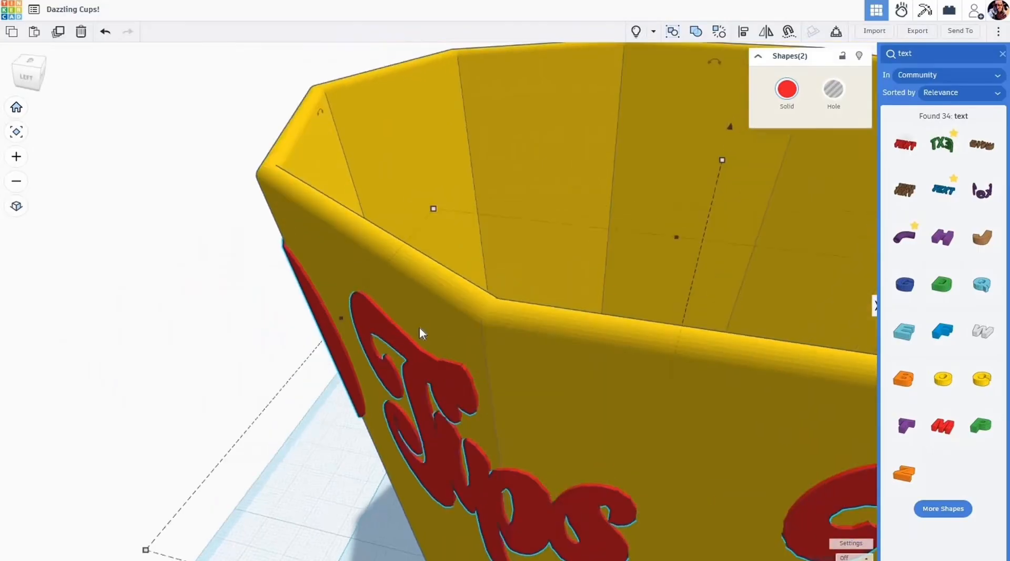
{"action": "scroll", "coordinate": [463, 333], "scroll_direction": "down", "scroll_amount": 5}
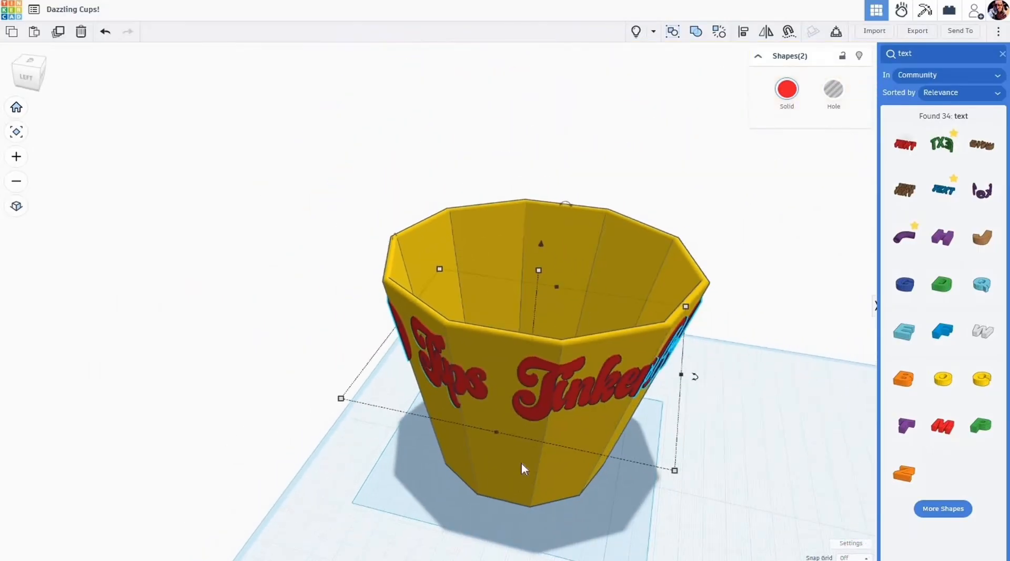
Delete the red text piece wrapped around the back of the cup
{"action": "key", "text": "Escape"}
{"action": "right_click_drag", "start_coordinate": [561, 456], "coordinate": [521, 404]}
{"action": "scroll", "coordinate": [436, 375], "scroll_direction": "up", "scroll_amount": 2}
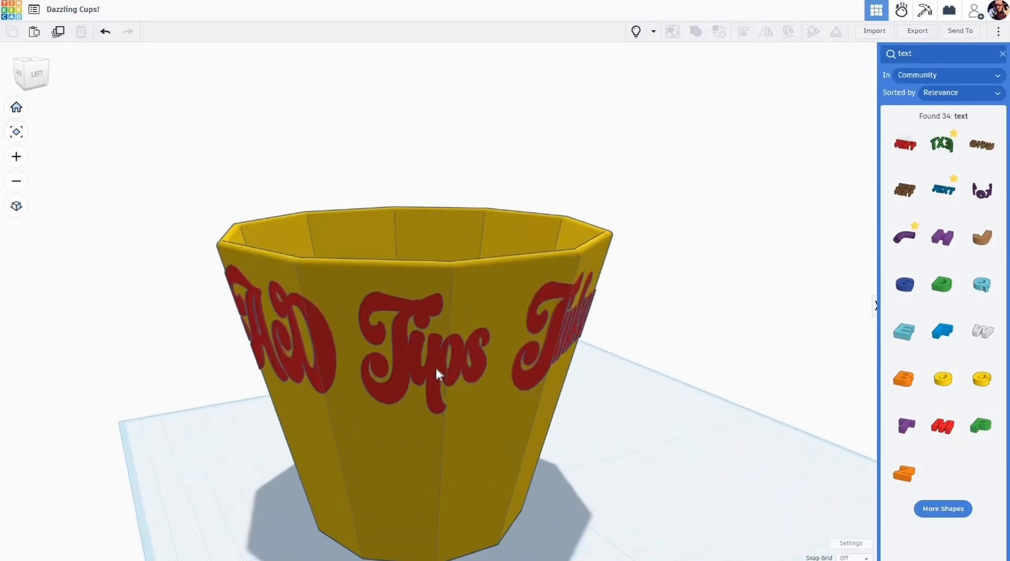
{"action": "left_click", "coordinate": [436, 371]}
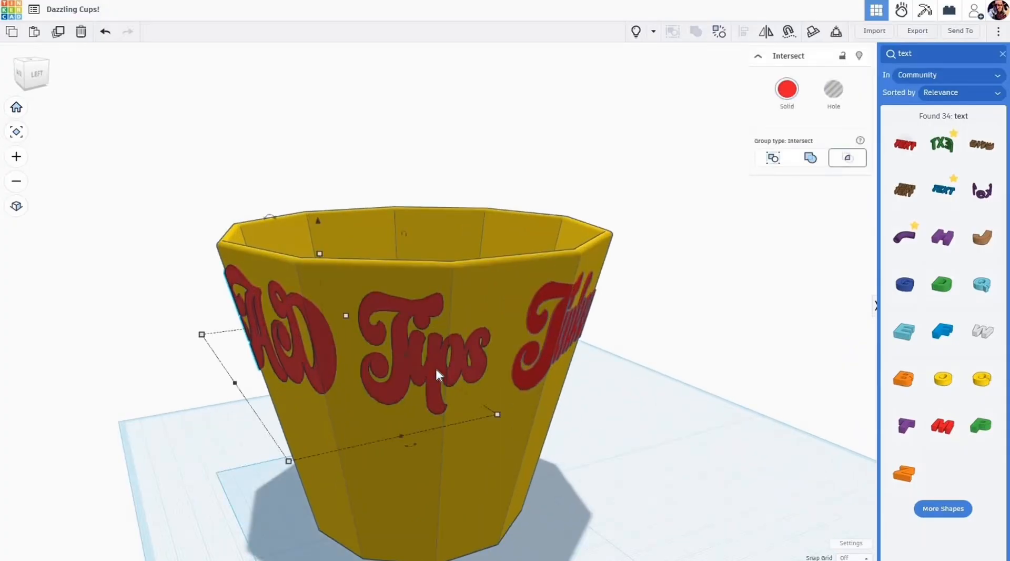
{"action": "key", "text": "Delete"}
{"action": "right_click_drag", "start_coordinate": [516, 415], "coordinate": [661, 441]}
{"action": "key", "text": "f"}
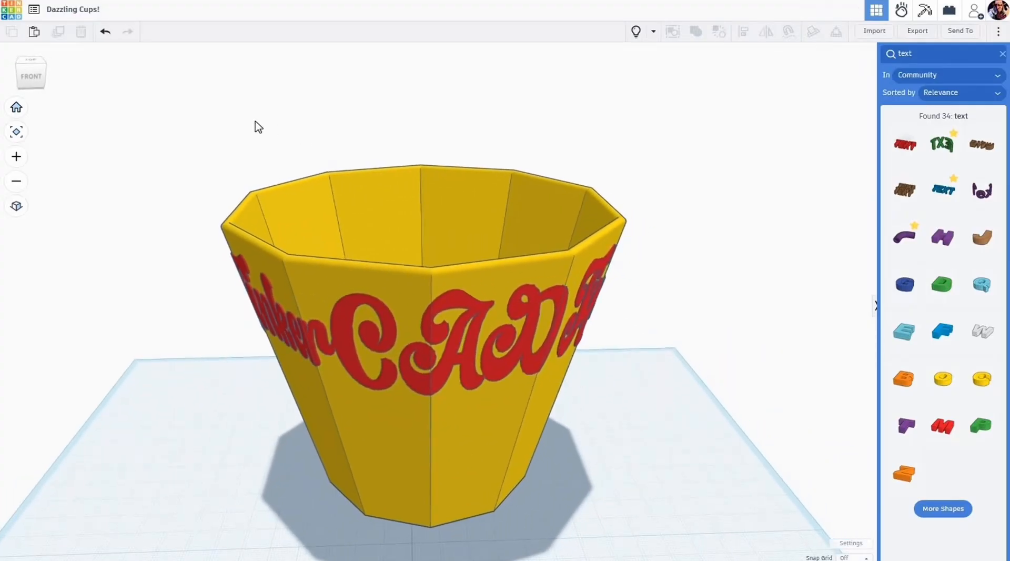
Group the cup and the remaining front text as a union and turn its multicolor option on
{"action": "left_click_drag", "start_coordinate": [196, 131], "coordinate": [625, 500]}
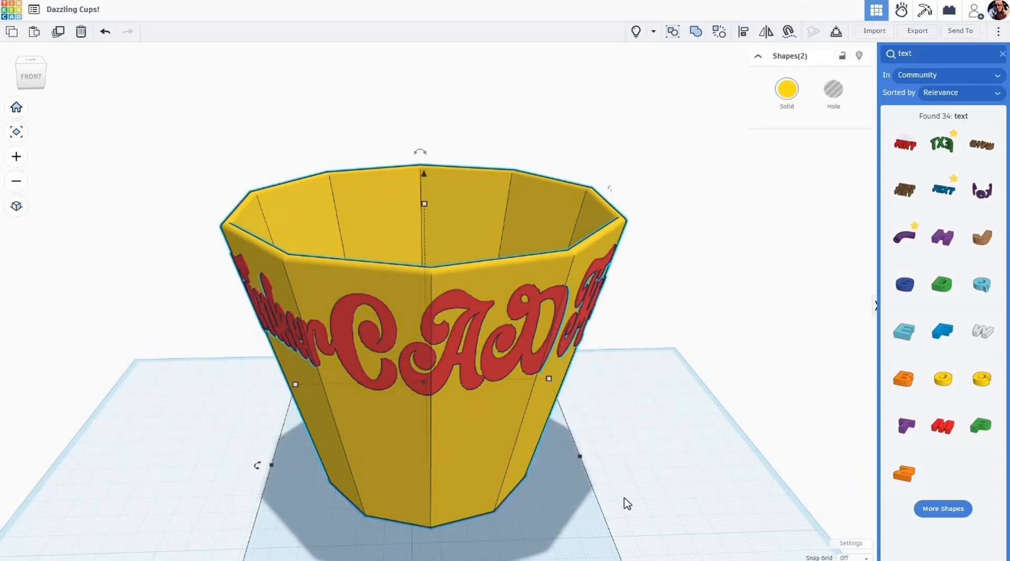
{"action": "key", "text": "ctrl+g"}
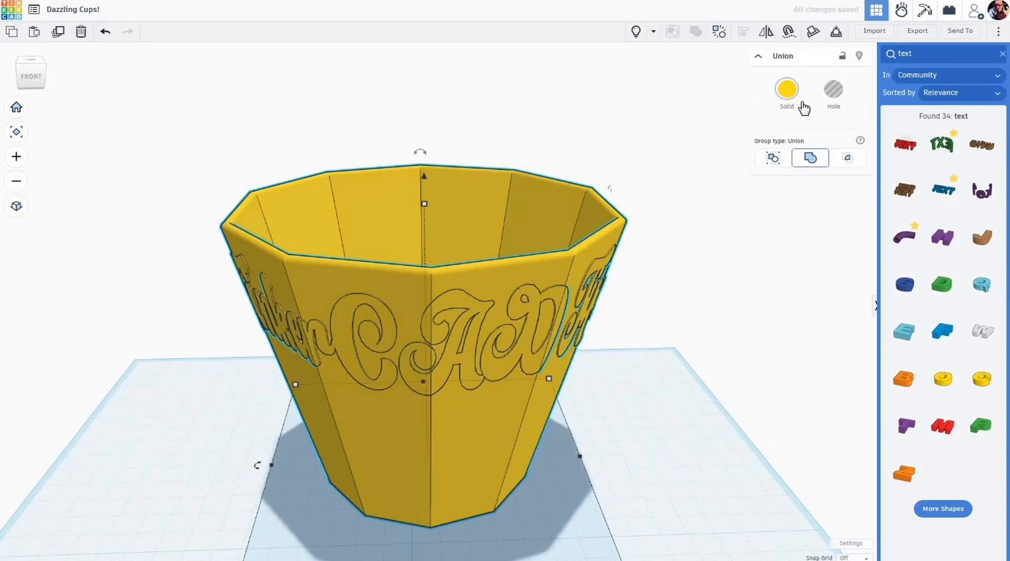
{"action": "left_click", "coordinate": [787, 90]}
{"action": "left_click", "coordinate": [726, 240]}
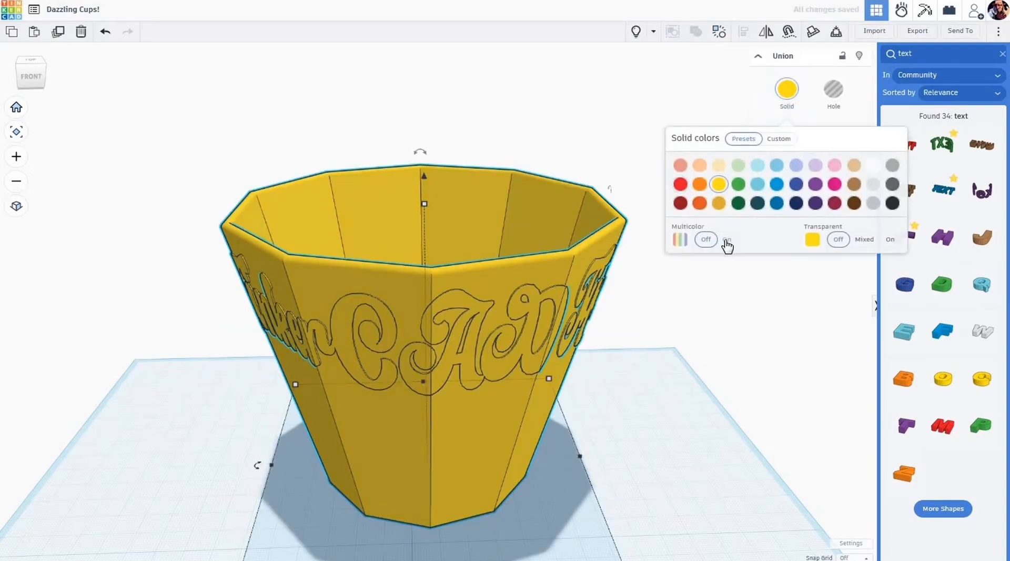
Ungroup the multicolor union so the yellow cup and the red text are separate shapes again
{"action": "left_click", "coordinate": [636, 401]}
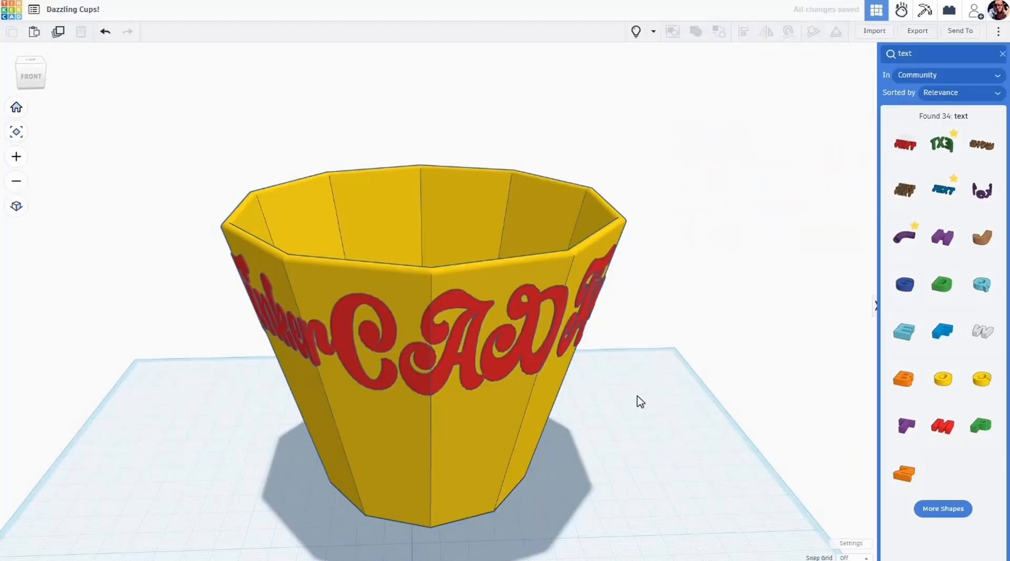
{"action": "scroll", "coordinate": [596, 415], "scroll_direction": "down", "scroll_amount": 1}
{"action": "middle_click_drag", "start_coordinate": [593, 409], "coordinate": [584, 389]}
{"action": "scroll", "coordinate": [474, 287], "scroll_direction": "up", "scroll_amount": 3}
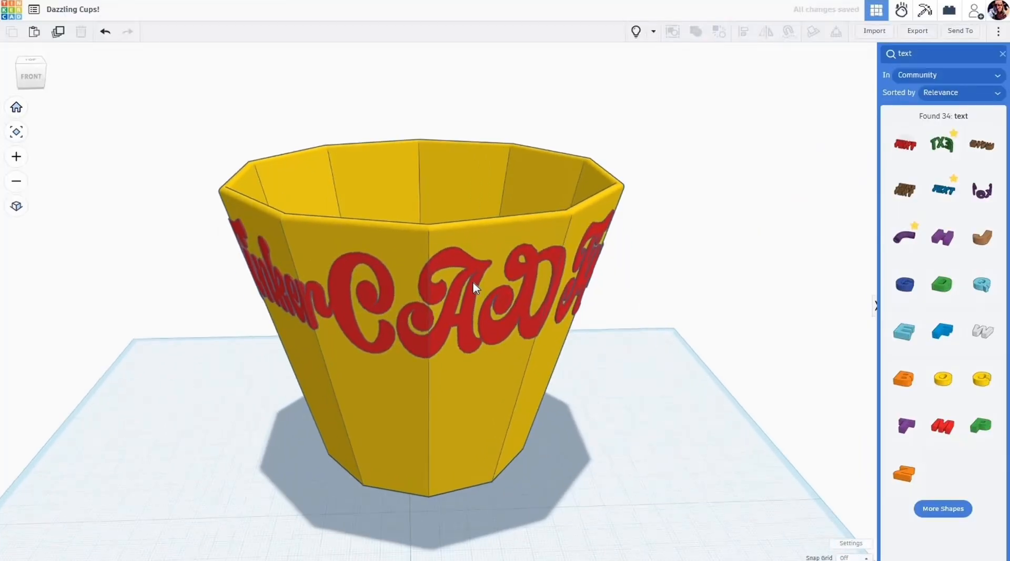
{"action": "right_click_drag", "start_coordinate": [467, 301], "coordinate": [506, 289]}
{"action": "left_click", "coordinate": [559, 227]}
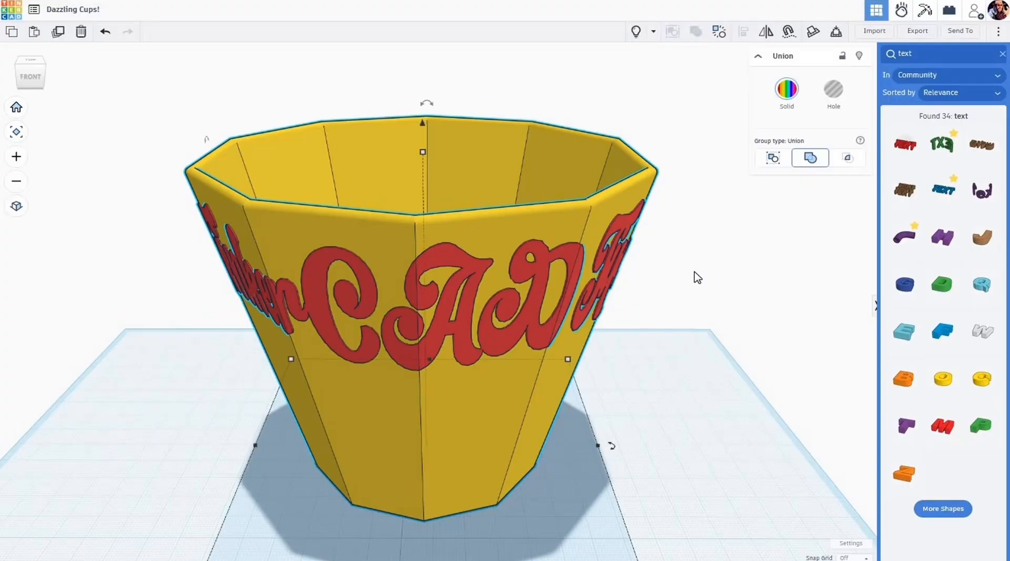
{"action": "left_click", "coordinate": [721, 36]}
{"action": "left_click", "coordinate": [657, 317]}
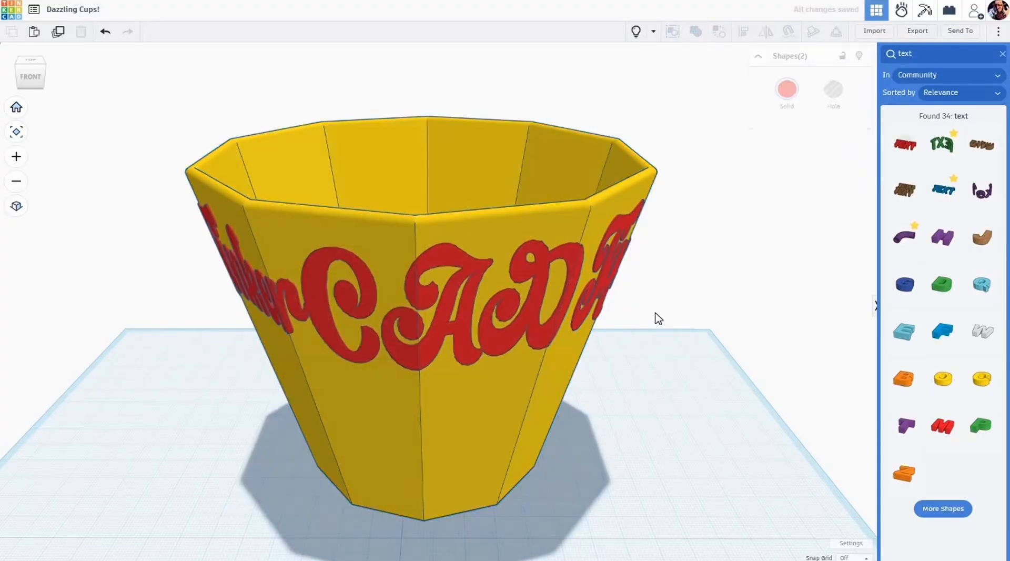
Duplicate the red text in place, turn the copy into a hole, and group it with the cup to cut matching text recesses
{"action": "mouse_move", "coordinate": [616, 405]}
{"action": "right_mouse_down"}
{"action": "mouse_move", "coordinate": [637, 385]}
{"action": "mouse_move", "coordinate": [631, 406]}
{"action": "right_mouse_up"}
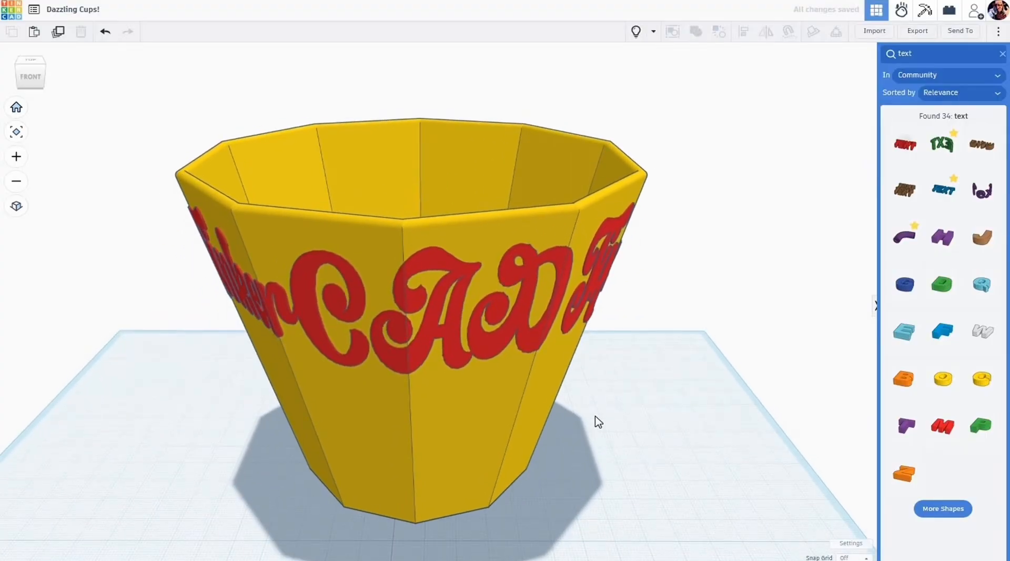
{"action": "scroll", "coordinate": [596, 420], "scroll_direction": "up", "scroll_amount": 3}
{"action": "scroll", "coordinate": [602, 368], "scroll_direction": "down", "scroll_amount": 2}
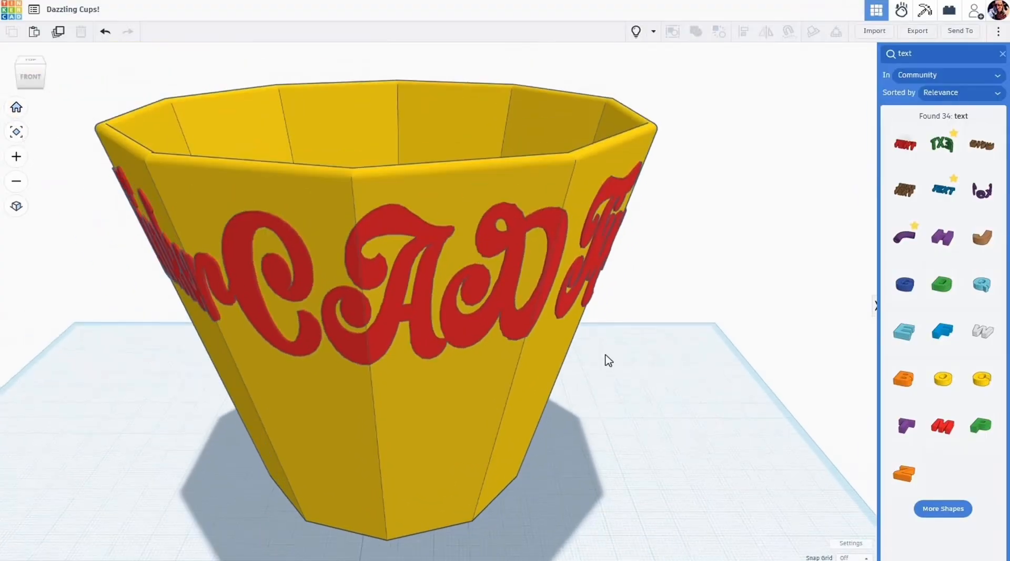
{"action": "left_click", "coordinate": [493, 304]}
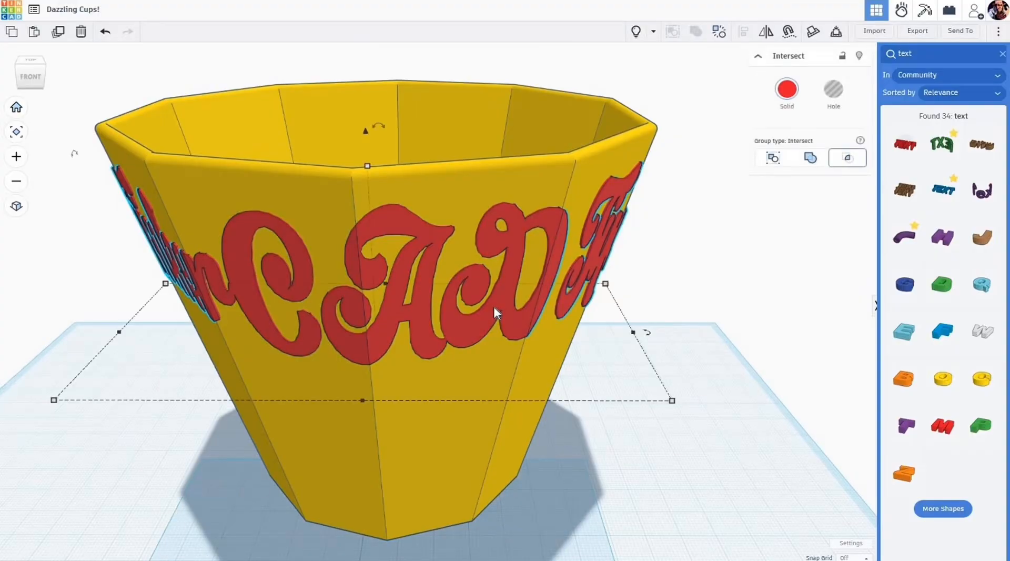
{"action": "left_click", "coordinate": [835, 95]}
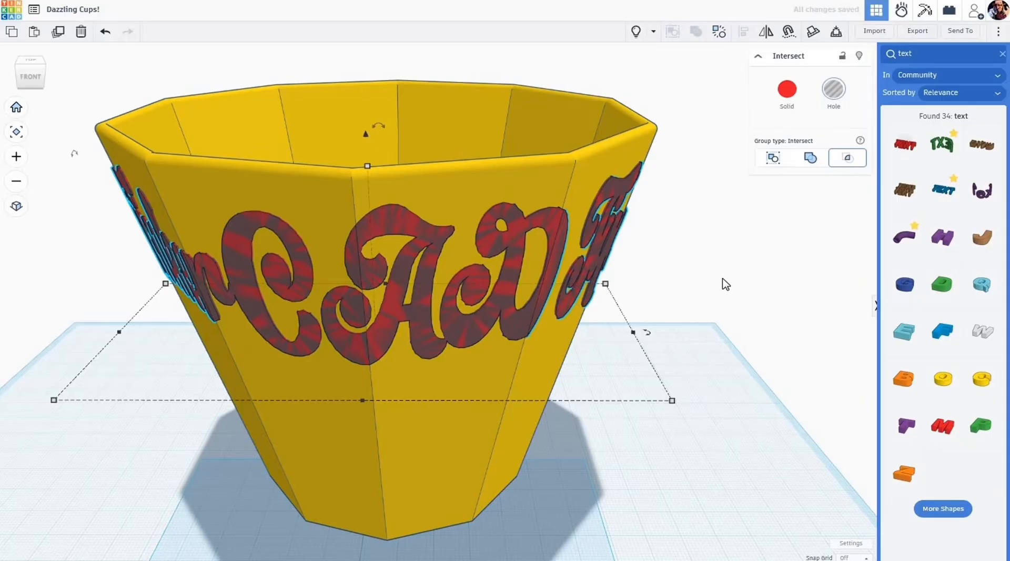
{"action": "right_click_drag", "start_coordinate": [722, 278], "coordinate": [718, 294]}
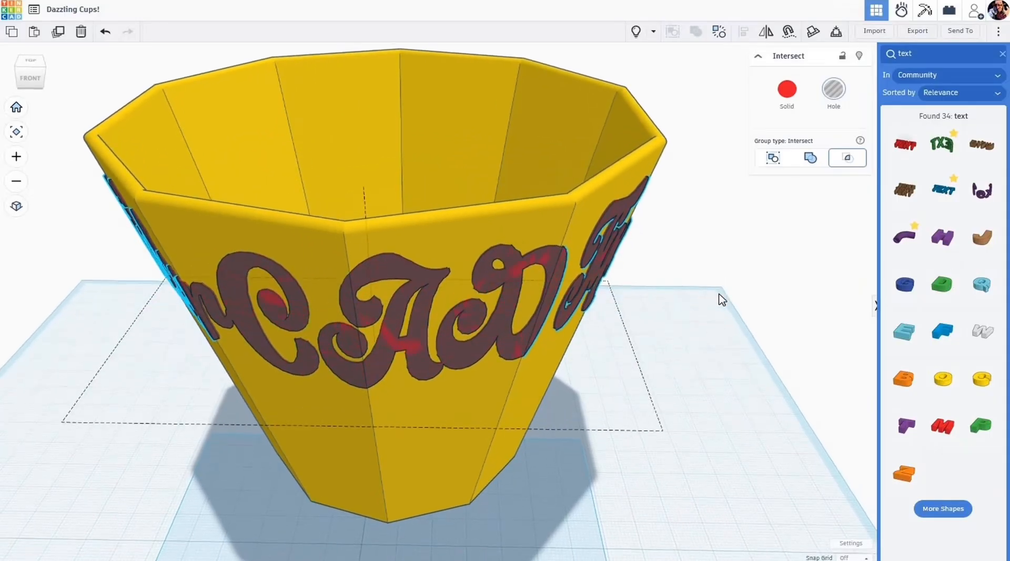
{"action": "left_click", "coordinate": [543, 109], "text": "shift"}
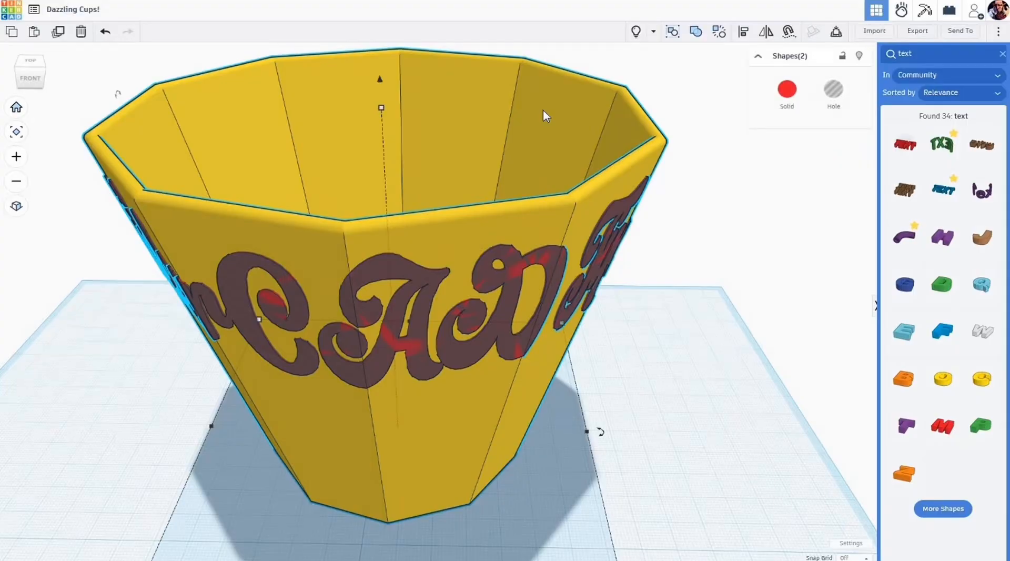
{"action": "key", "text": "ctrl+g"}
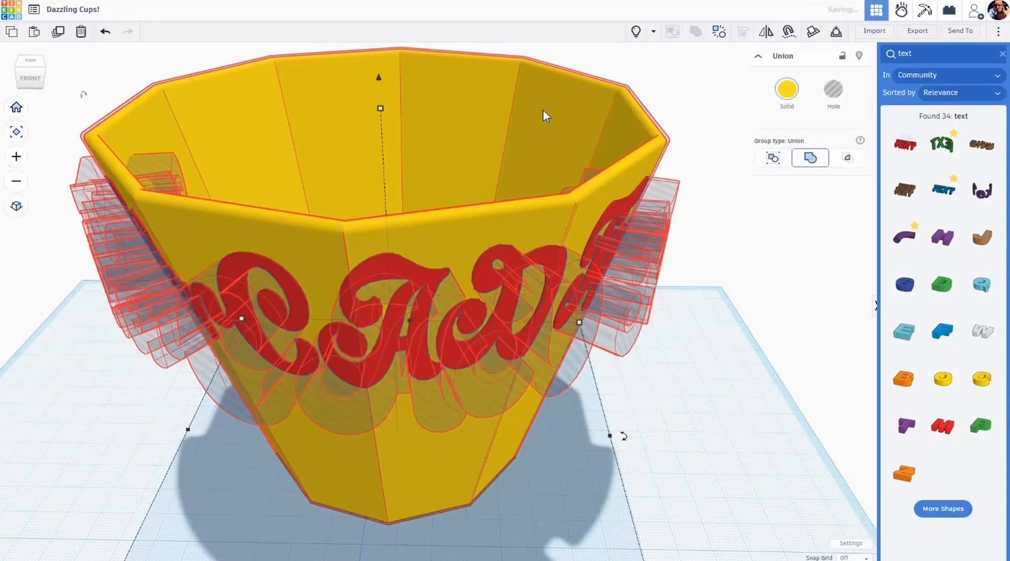
{"action": "right_click_drag", "start_coordinate": [654, 353], "coordinate": [512, 299]}
{"action": "left_click", "coordinate": [646, 358]}
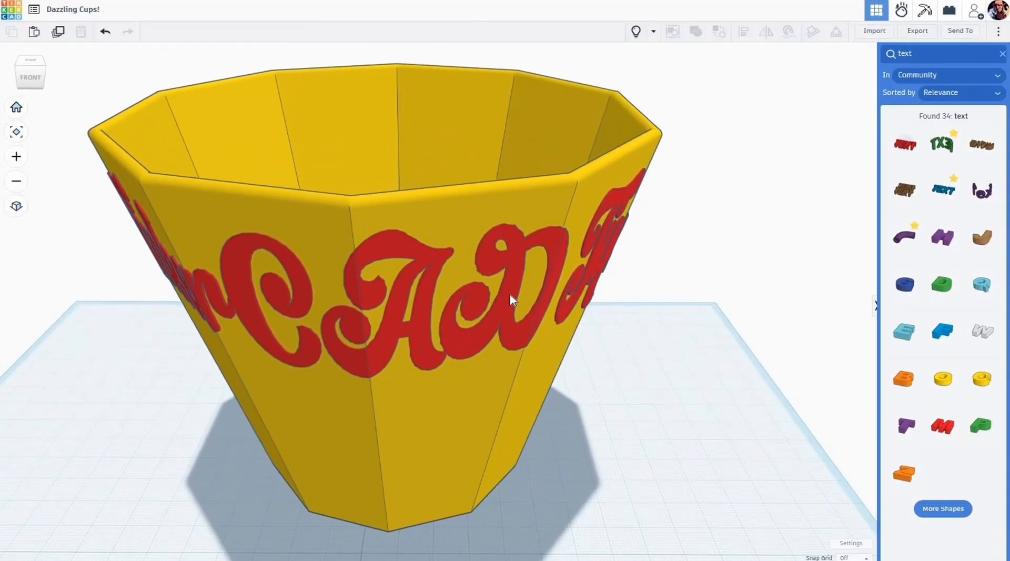
Move the red text out in front of the cup to inspect the recesses, and undo the move
{"action": "left_click", "coordinate": [508, 300]}
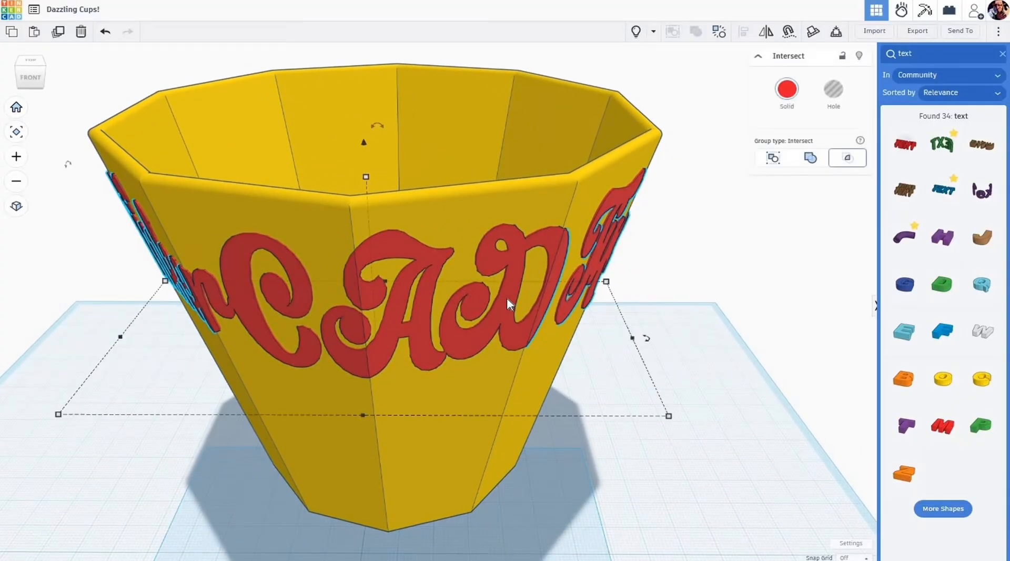
{"action": "left_click_drag", "start_coordinate": [507, 297], "coordinate": [552, 492]}
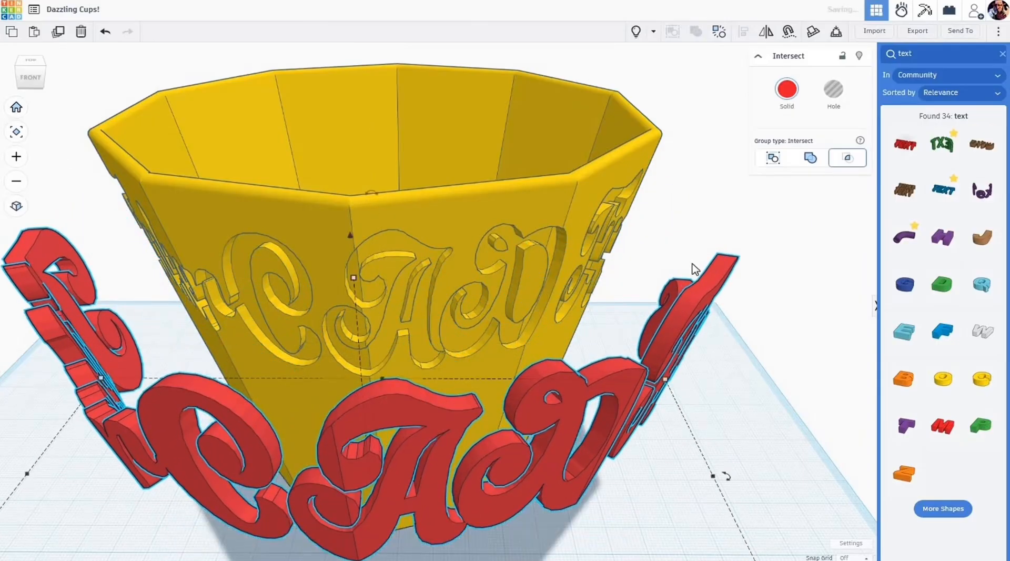
{"action": "right_click_drag", "start_coordinate": [682, 213], "coordinate": [589, 232]}
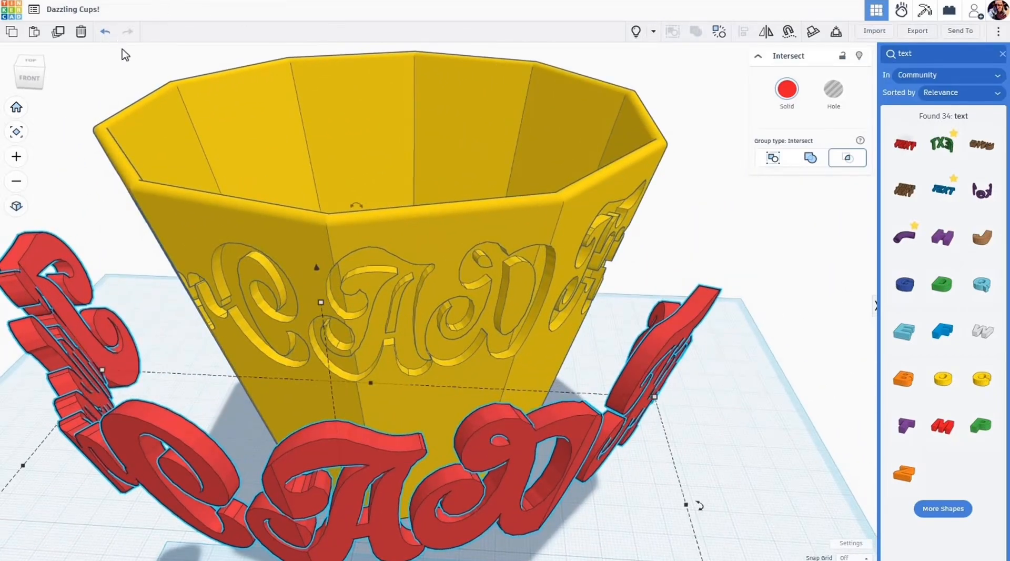
{"action": "left_click", "coordinate": [105, 31]}
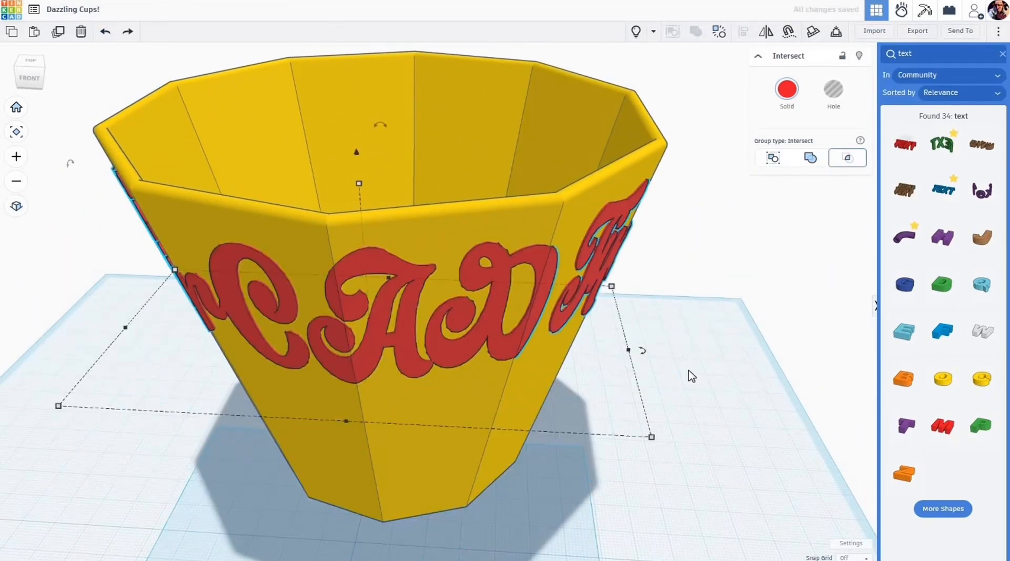
{"action": "left_click", "coordinate": [691, 375]}
Select the cup and the red text and export only these two shapes as an OBJ file
{"action": "scroll", "coordinate": [689, 374], "scroll_direction": "down", "scroll_amount": 5}
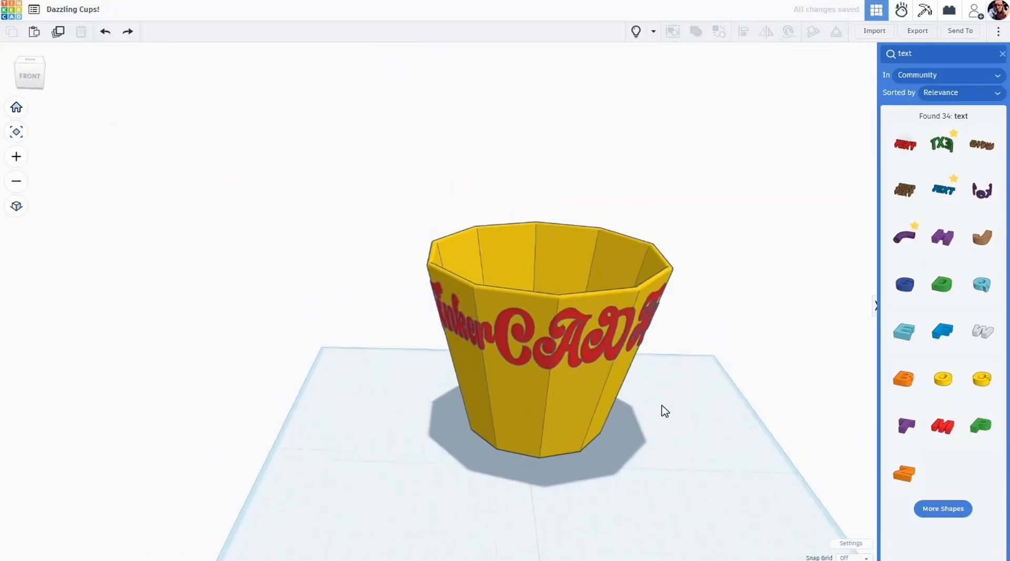
{"action": "right_click_drag", "start_coordinate": [661, 405], "coordinate": [689, 393]}
{"action": "middle_click_drag", "start_coordinate": [689, 393], "coordinate": [561, 411]}
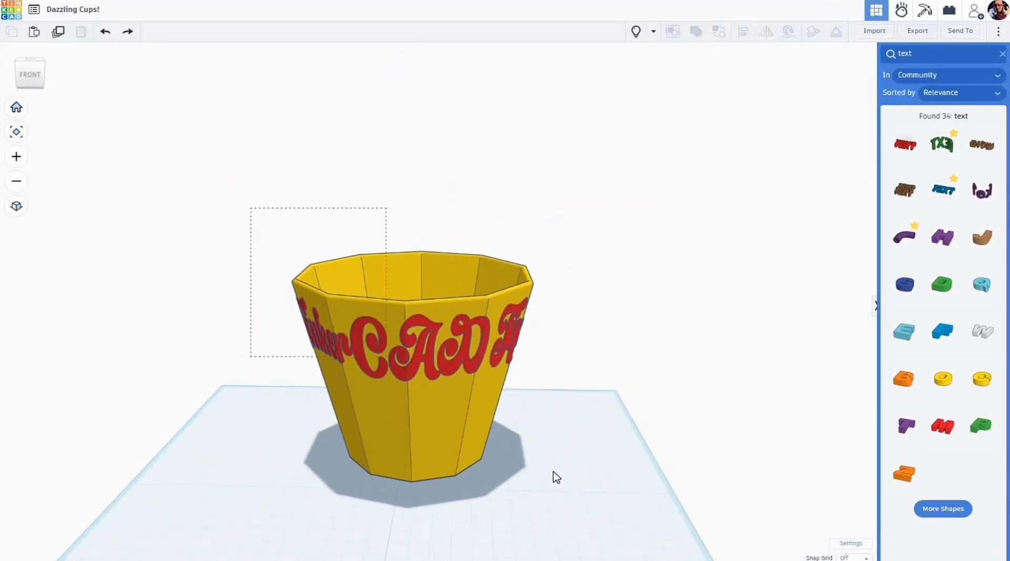
{"action": "left_click_drag", "start_coordinate": [555, 476], "coordinate": [614, 500]}
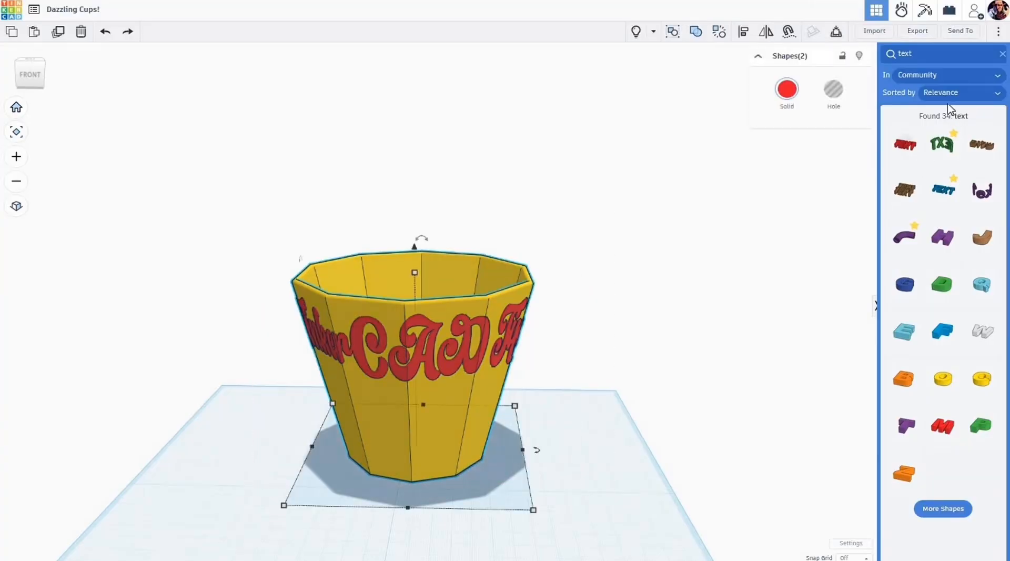
{"action": "left_click", "coordinate": [918, 33]}
{"action": "left_click", "coordinate": [559, 322]}
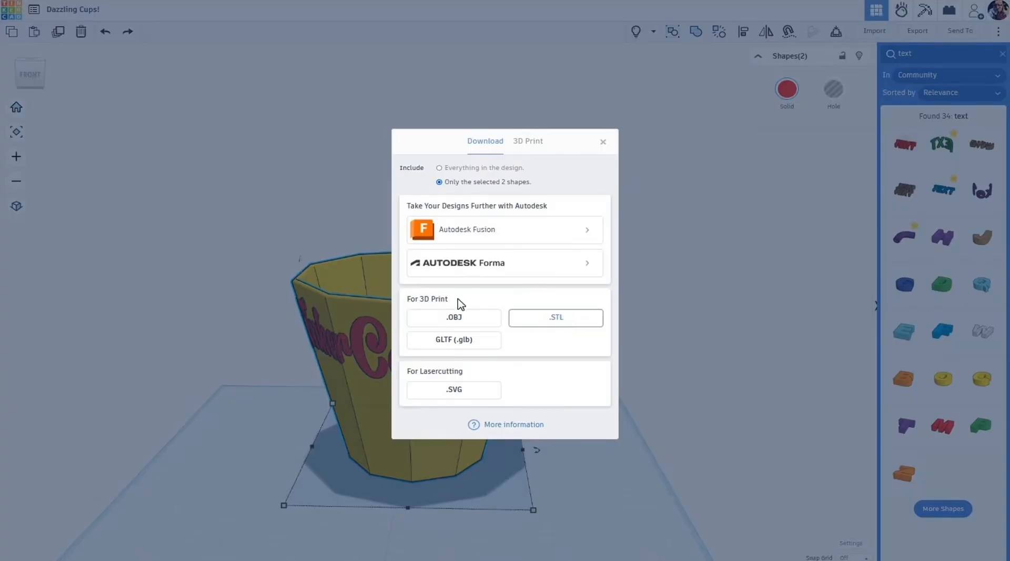
{"action": "left_click", "coordinate": [455, 321]}
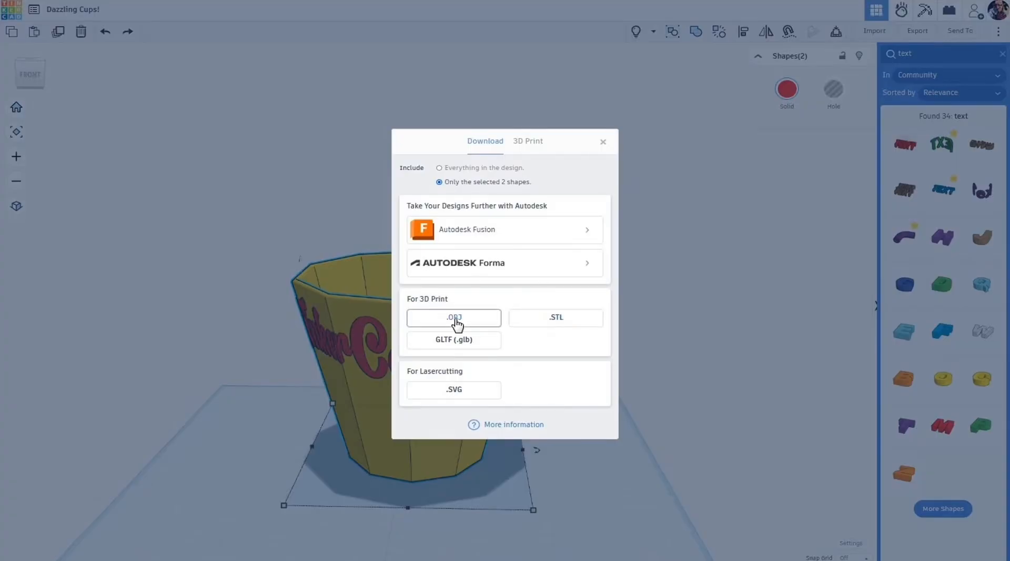
{"action": "left_click", "coordinate": [454, 318]}
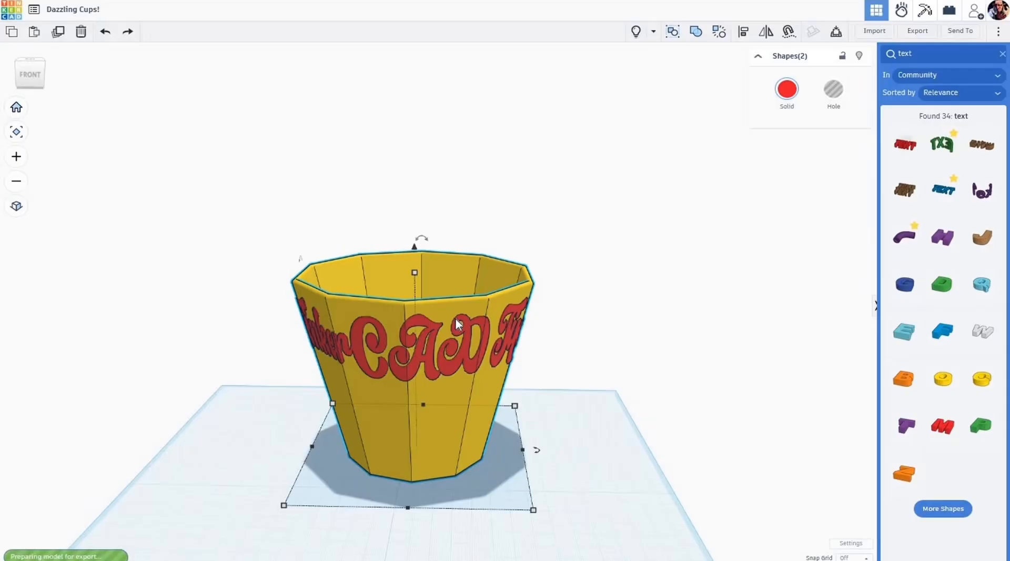
Save the exported archive as Dazzling Cups!.zip in the STL's folder
{"action": "right_click", "coordinate": [598, 321]}
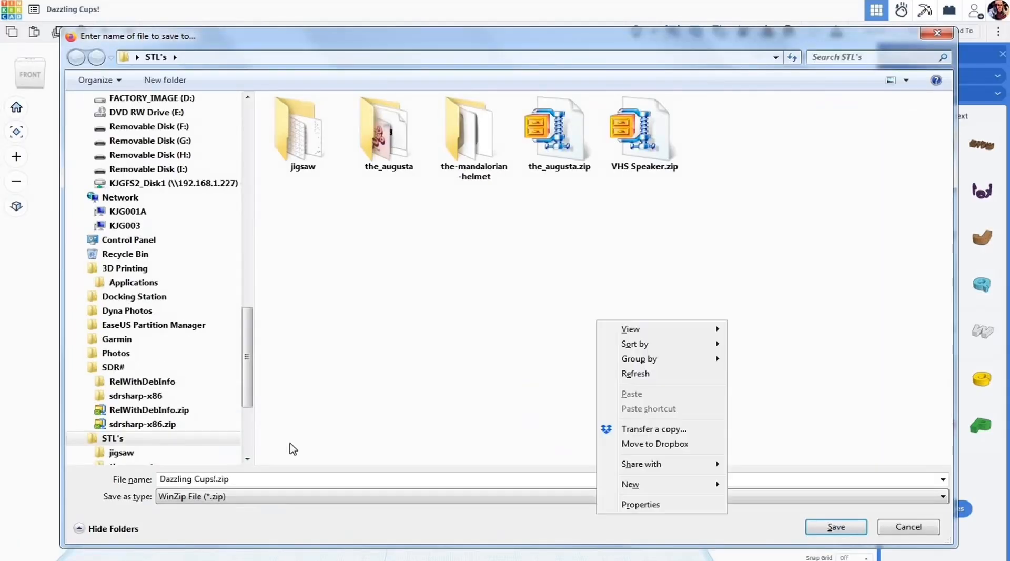
{"action": "left_click", "coordinate": [281, 478]}
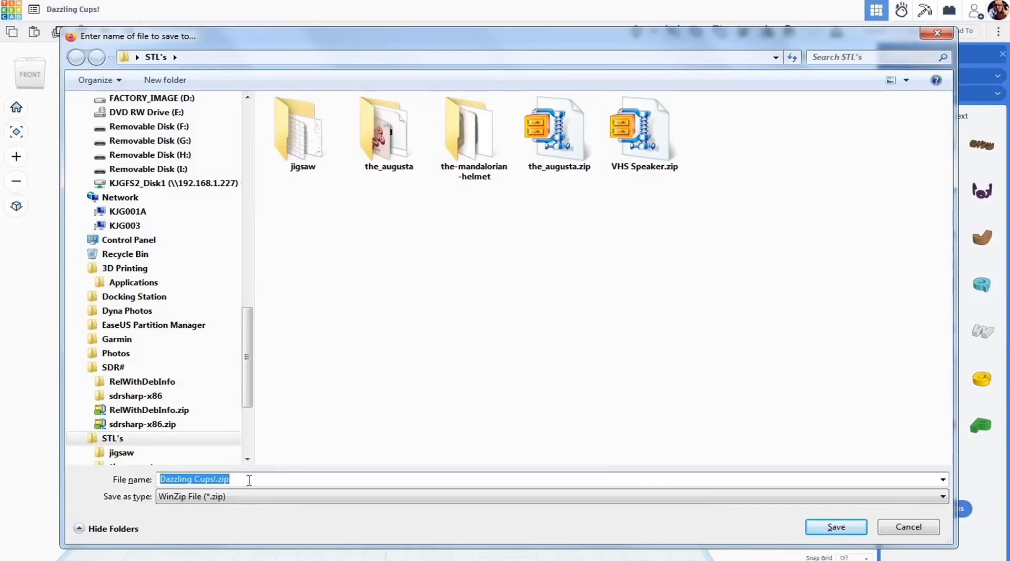
{"action": "left_click", "coordinate": [835, 526]}
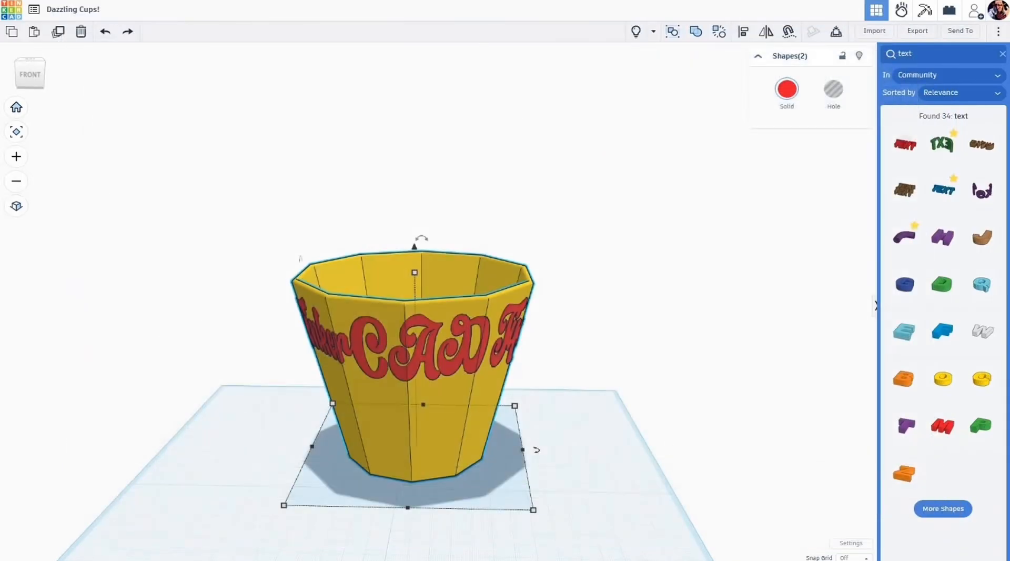
Switch to the file explorer and extract Dazzling Cups!.zip from the STL's folder into its own Dazzling Cups! folder with 7-Zip
{"action": "key", "text": "alt+Tab"}
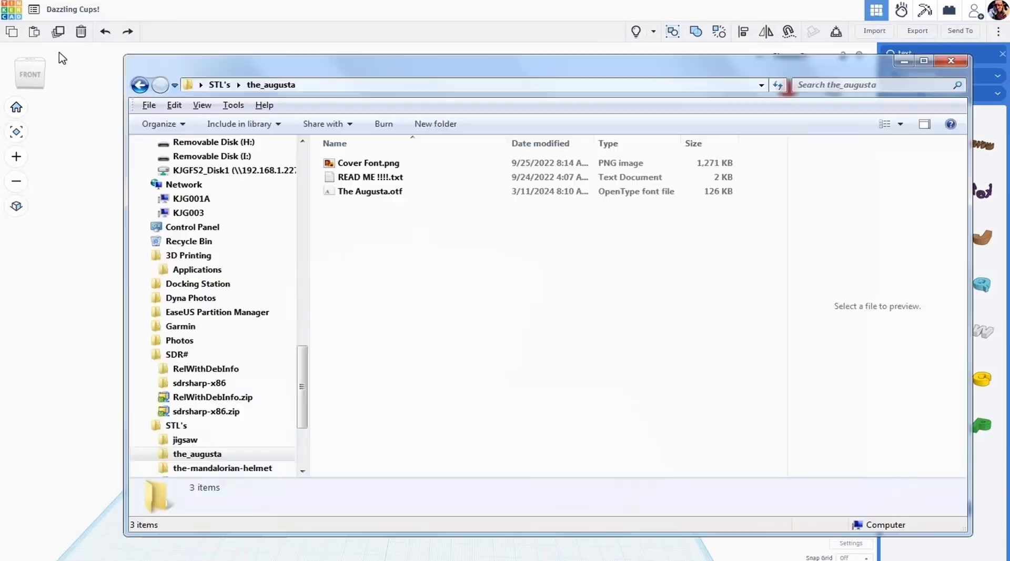
{"action": "left_click", "coordinate": [140, 85]}
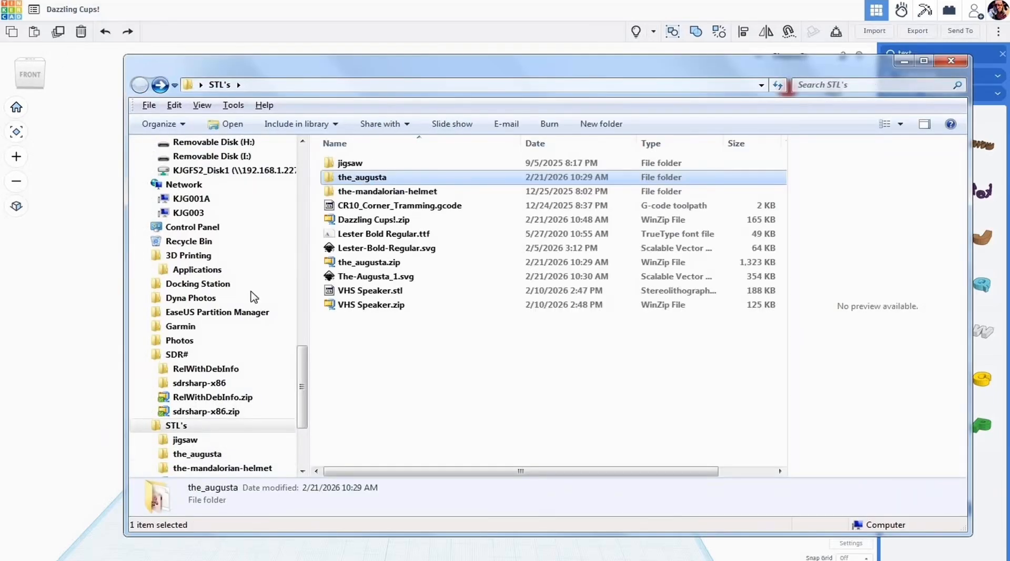
{"action": "left_click", "coordinate": [390, 263]}
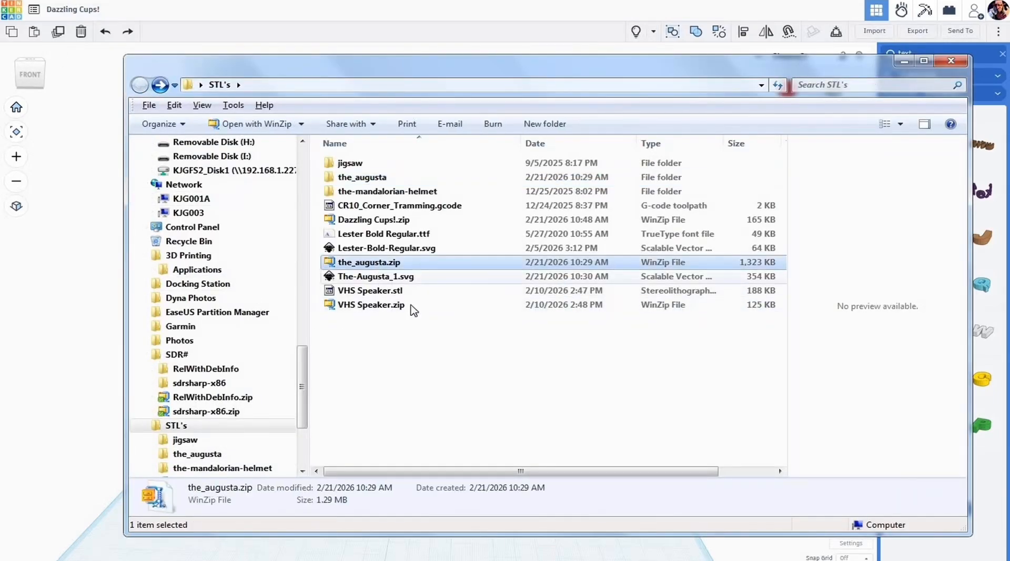
{"action": "left_click", "coordinate": [384, 221]}
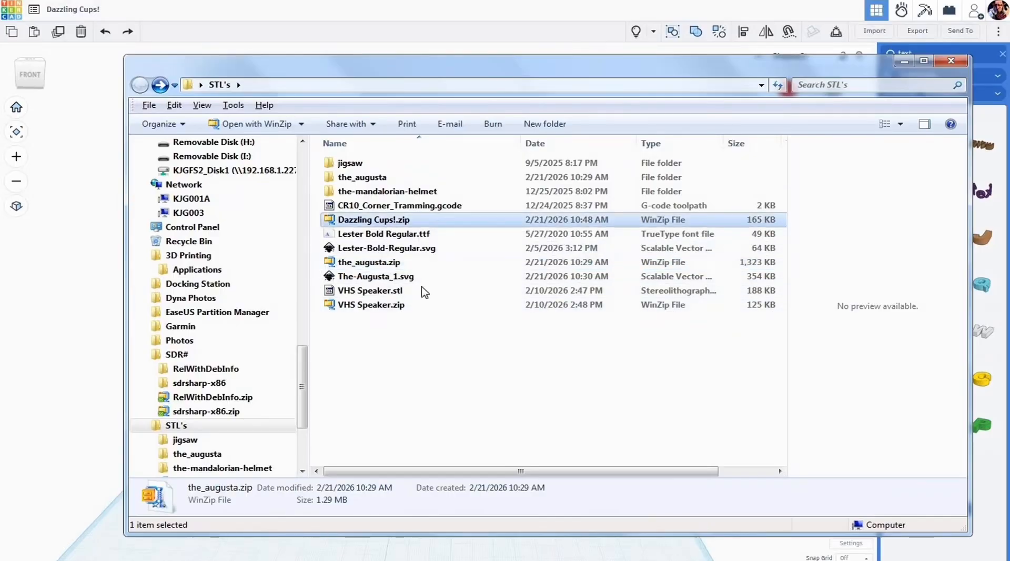
{"action": "right_click", "coordinate": [392, 224]}
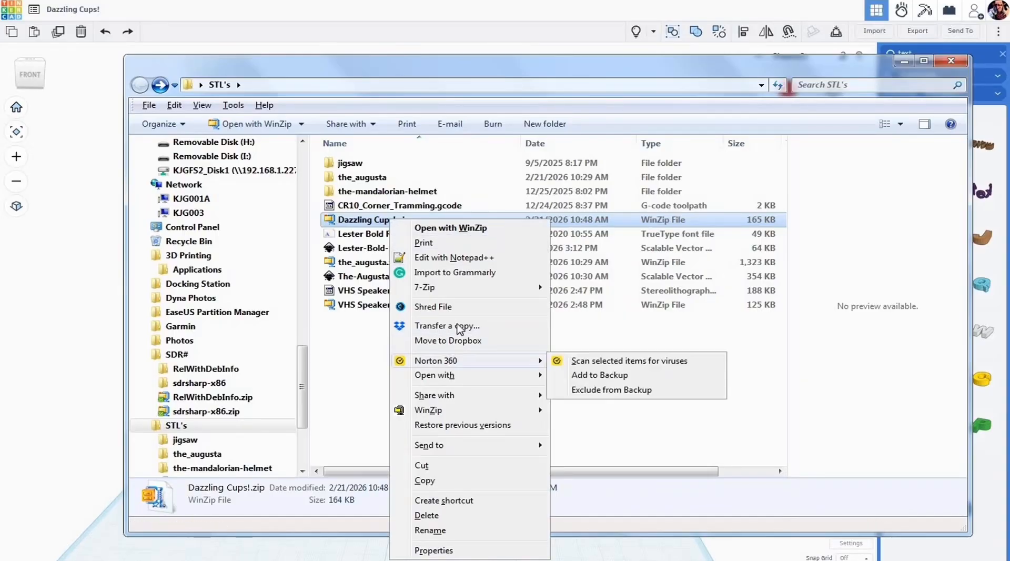
{"action": "mouse_move", "coordinate": [479, 294]}
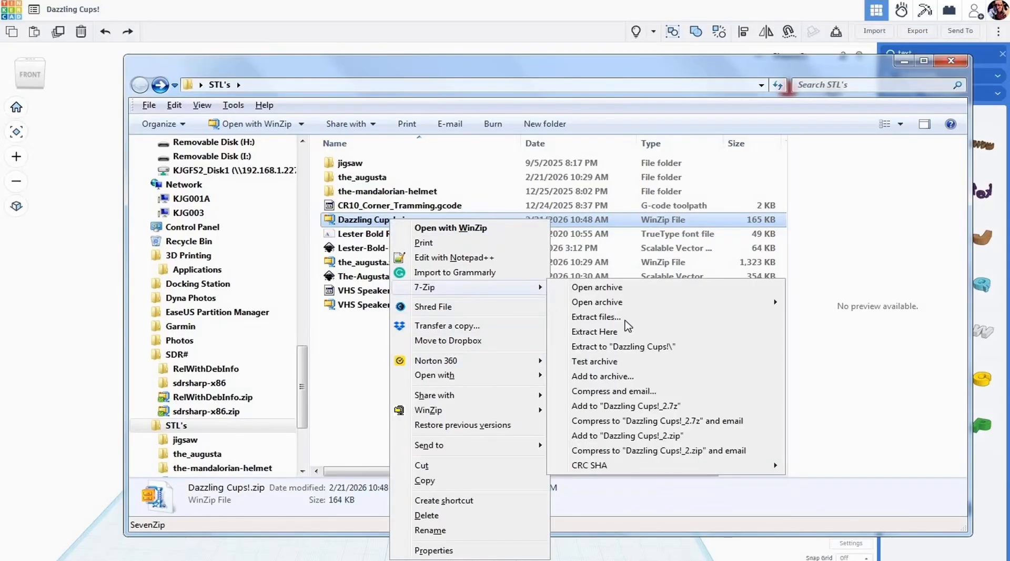
{"action": "left_click", "coordinate": [625, 347]}
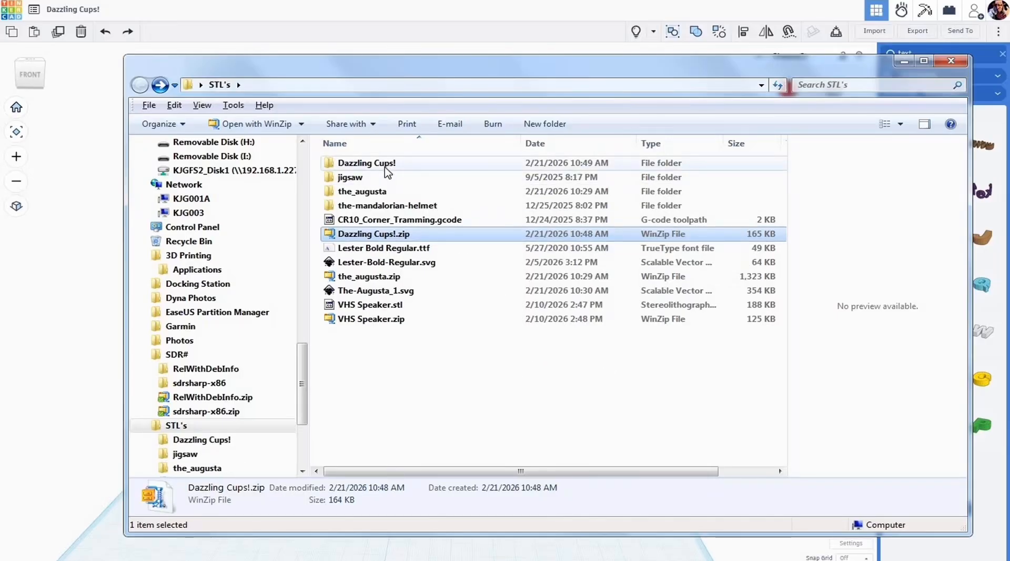
Examine tinker.obj in the extracted Dazzling Cups! folder, return to Tinkercad and clear the shape selection
{"action": "double_click", "coordinate": [385, 167]}
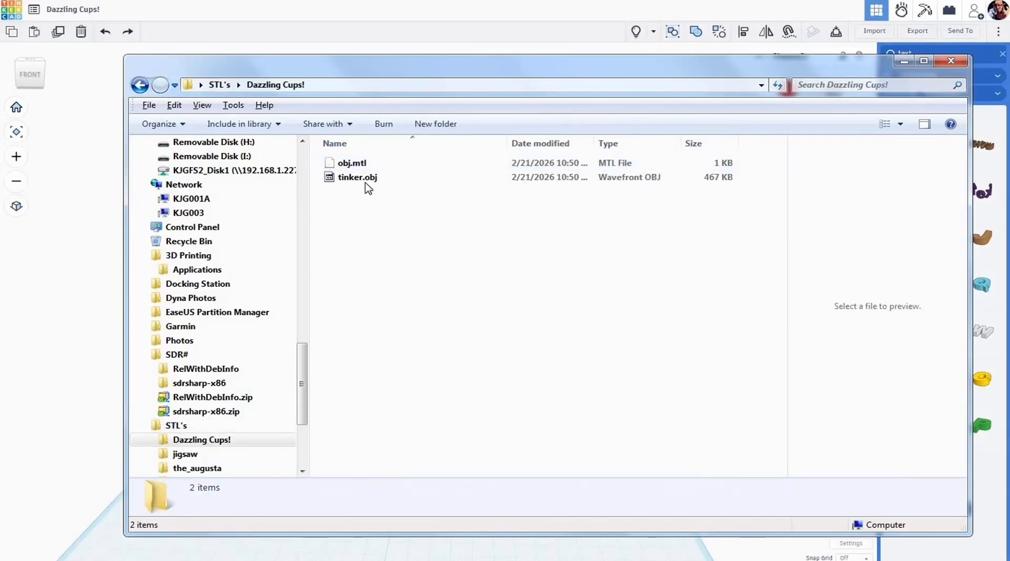
{"action": "left_click", "coordinate": [390, 178]}
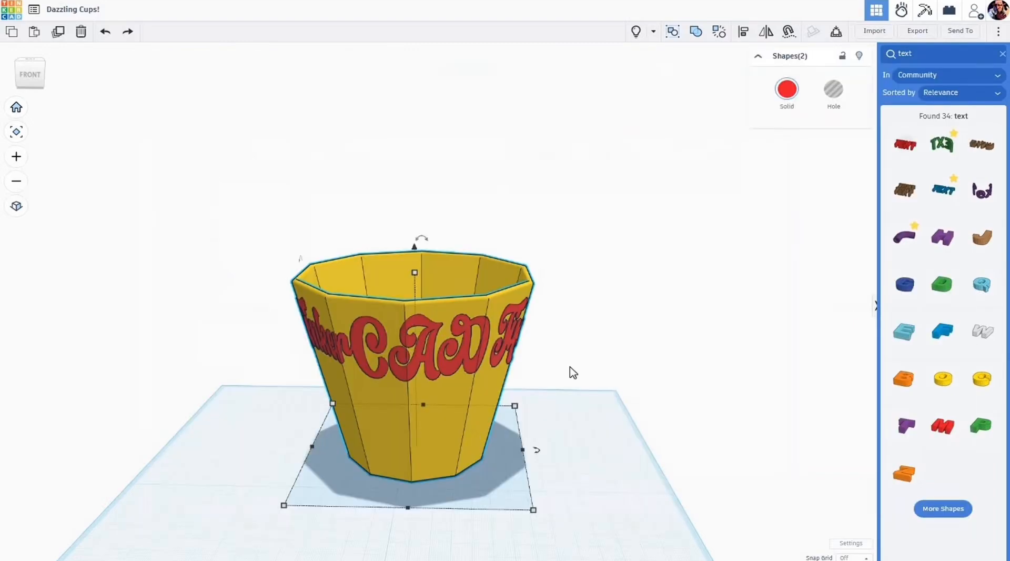
{"action": "key", "text": "Escape"}
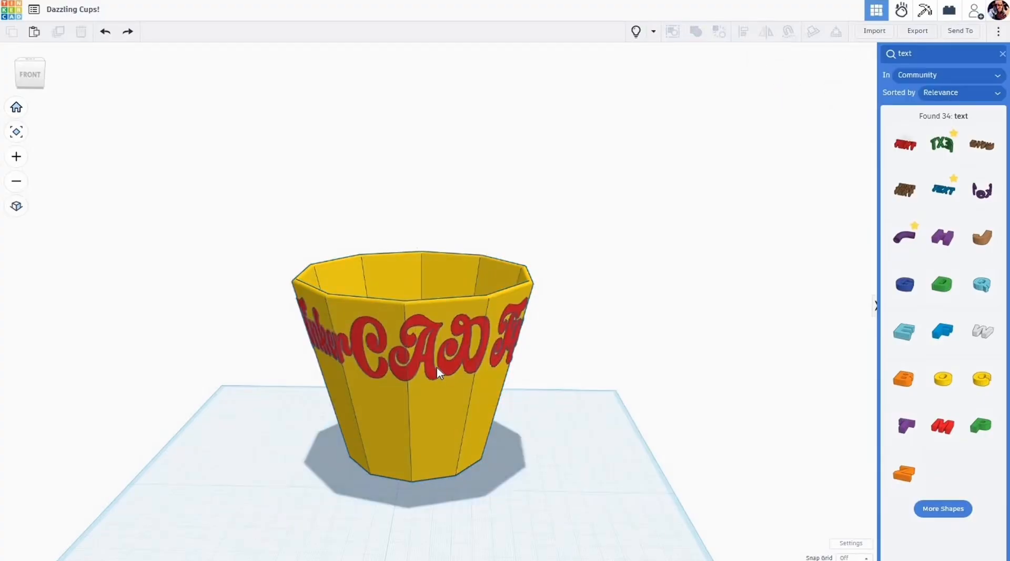
Show all hidden shapes and move the round cup with magenta text out of the faceted cup to a spot behind it
{"action": "scroll", "coordinate": [439, 371], "scroll_direction": "up", "scroll_amount": 10}
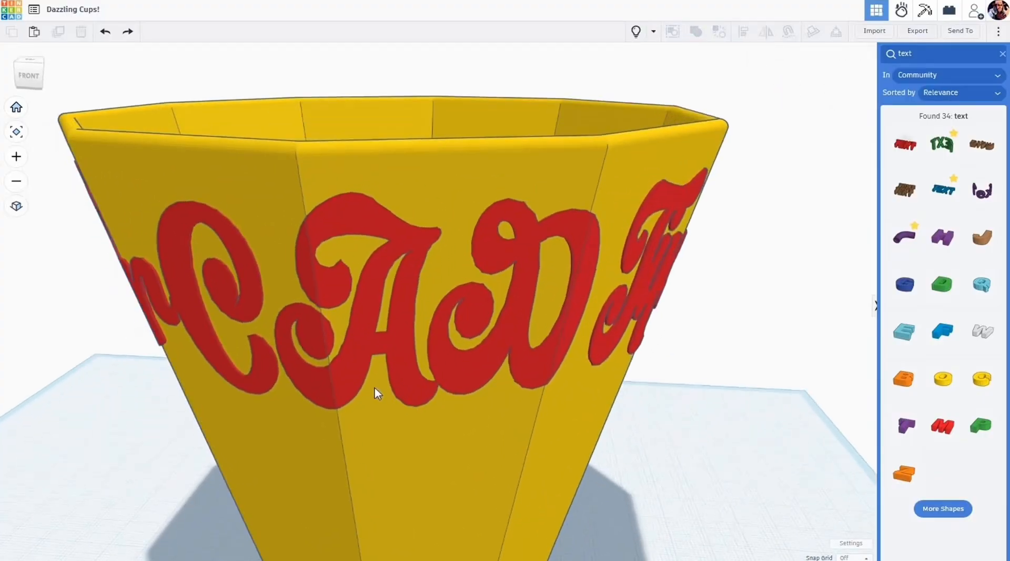
{"action": "right_click_drag", "start_coordinate": [376, 393], "coordinate": [478, 401]}
{"action": "scroll", "coordinate": [478, 400], "scroll_direction": "down", "scroll_amount": 5}
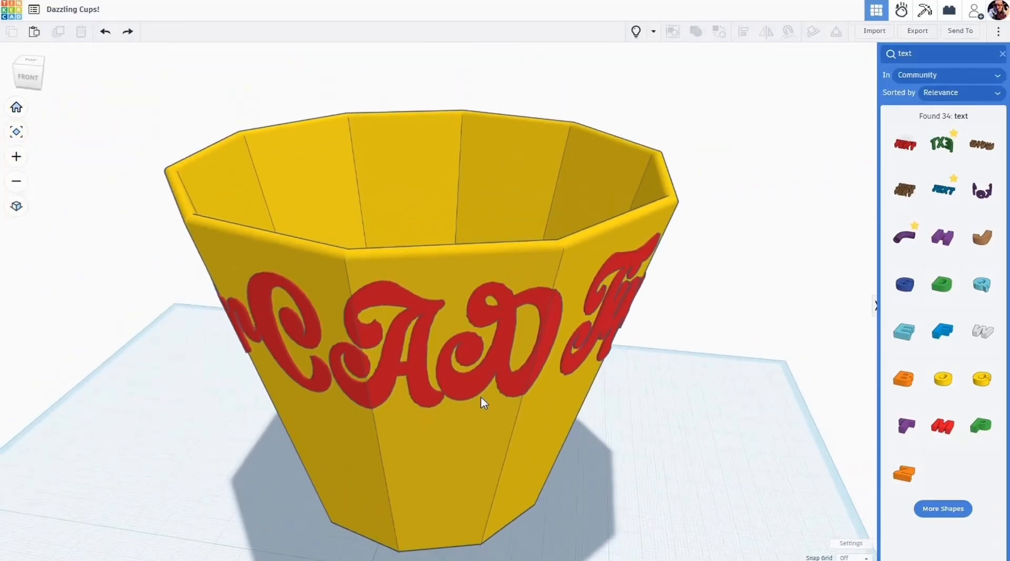
{"action": "scroll", "coordinate": [482, 402], "scroll_direction": "down", "scroll_amount": 10}
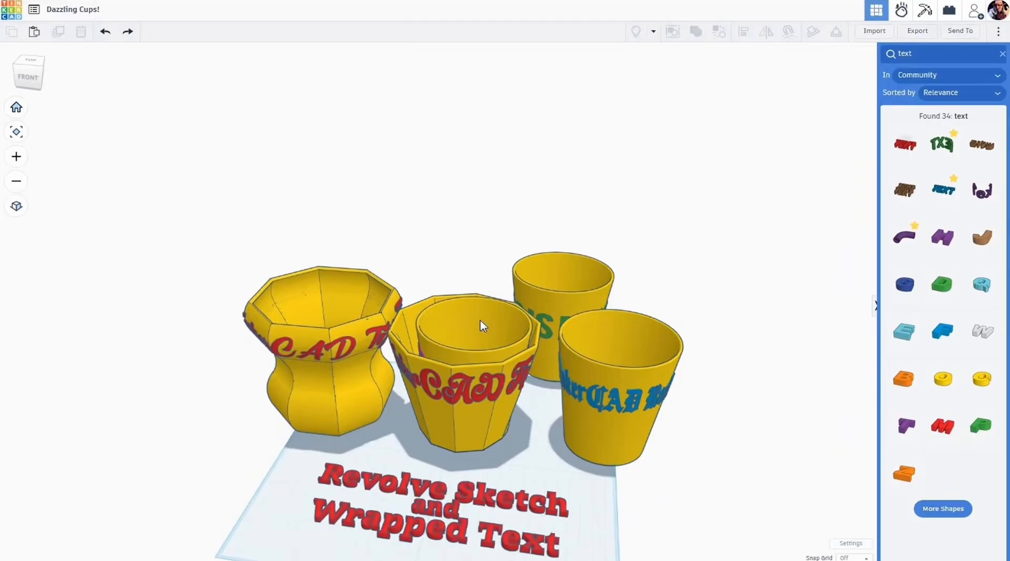
{"action": "left_click_drag", "start_coordinate": [473, 332], "coordinate": [461, 241]}
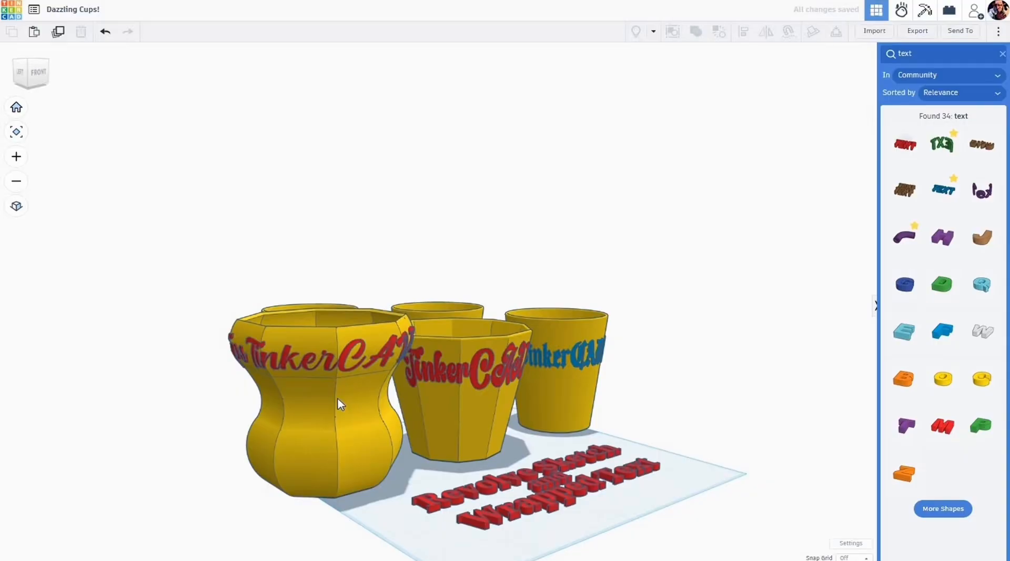
Examine the wrapped text on the curvy vase-shaped cup and on the other cups from the front around to the back
{"action": "scroll", "coordinate": [340, 403], "scroll_direction": "up", "scroll_amount": 5}
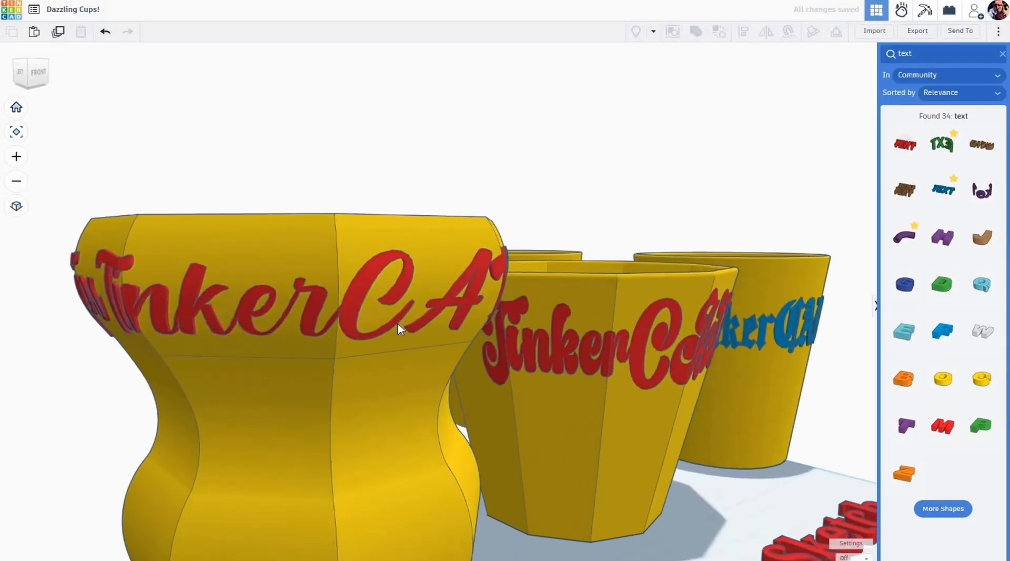
{"action": "right_click_drag", "start_coordinate": [398, 328], "coordinate": [331, 401]}
{"action": "scroll", "coordinate": [331, 401], "scroll_direction": "up", "scroll_amount": 3}
{"action": "right_click_drag", "start_coordinate": [497, 372], "coordinate": [207, 416]}
{"action": "right_click_drag", "start_coordinate": [424, 398], "coordinate": [210, 399]}
{"action": "scroll", "coordinate": [113, 438], "scroll_direction": "down", "scroll_amount": 6}
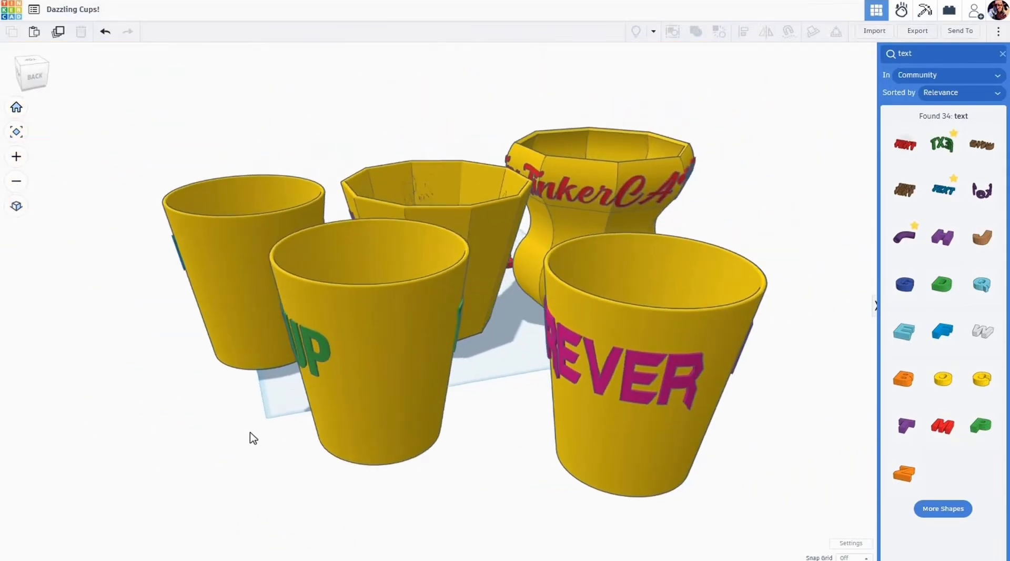
Examine the cup collection and its title text from the front, then the red inlaid lettering on the faceted cup up close
{"action": "right_click_drag", "start_coordinate": [213, 464], "coordinate": [492, 440]}
{"action": "scroll", "coordinate": [489, 439], "scroll_direction": "down", "scroll_amount": 5}
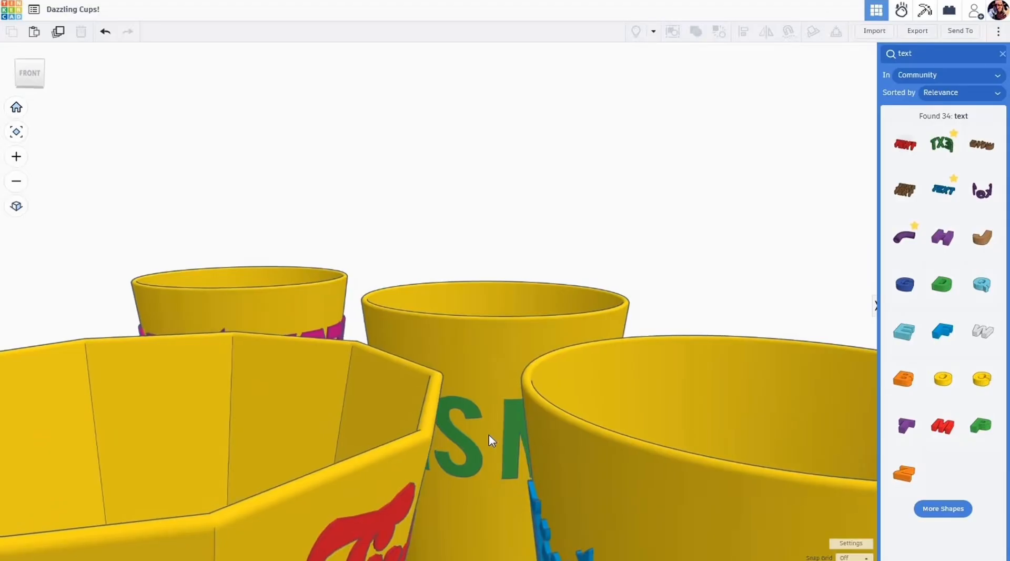
{"action": "scroll", "coordinate": [496, 481], "scroll_direction": "down", "scroll_amount": 5}
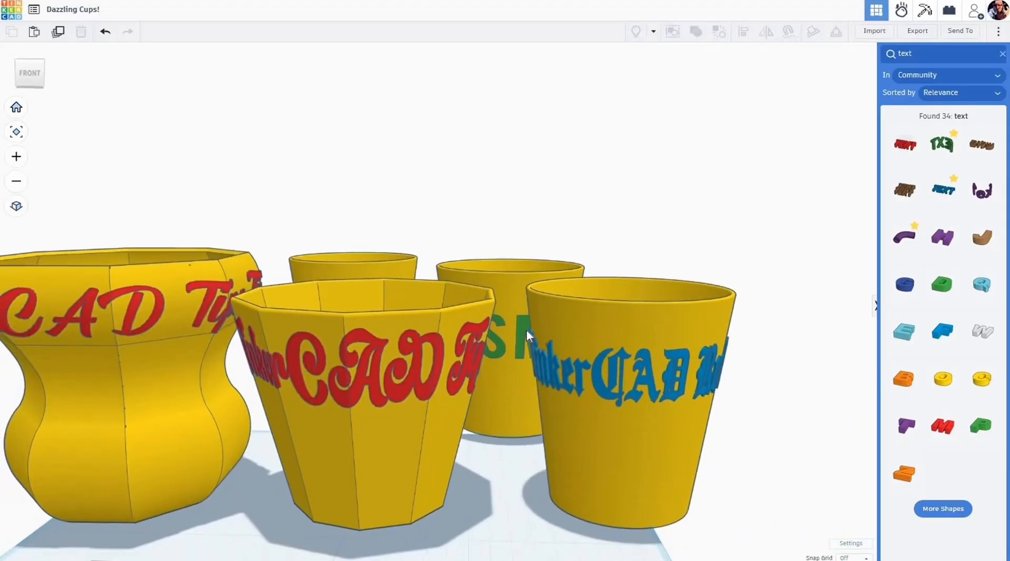
{"action": "right_click_drag", "start_coordinate": [514, 403], "coordinate": [528, 321]}
{"action": "left_click", "coordinate": [493, 451]}
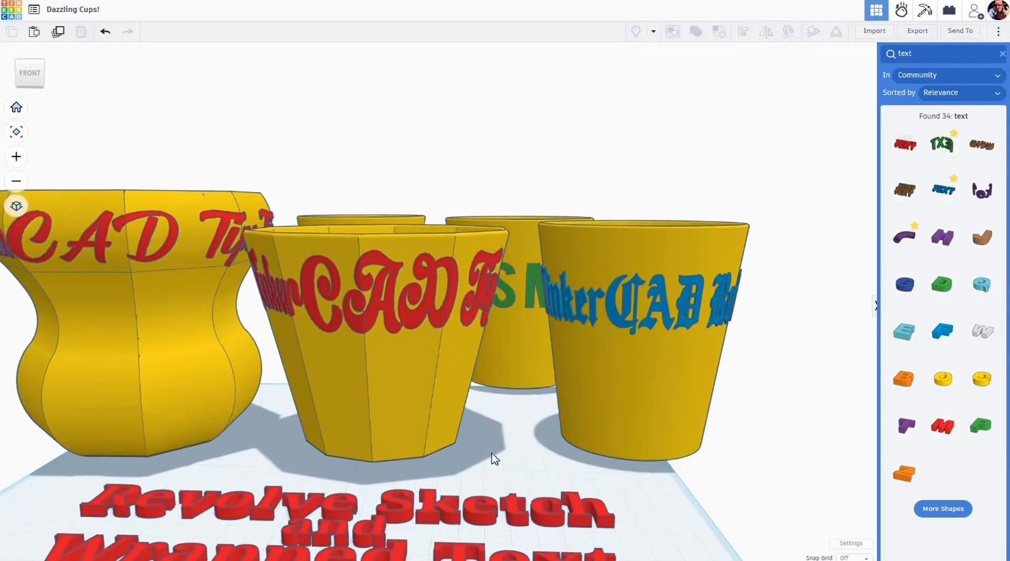
{"action": "right_click_drag", "start_coordinate": [491, 463], "coordinate": [500, 471]}
{"action": "middle_click_drag", "start_coordinate": [499, 471], "coordinate": [526, 371]}
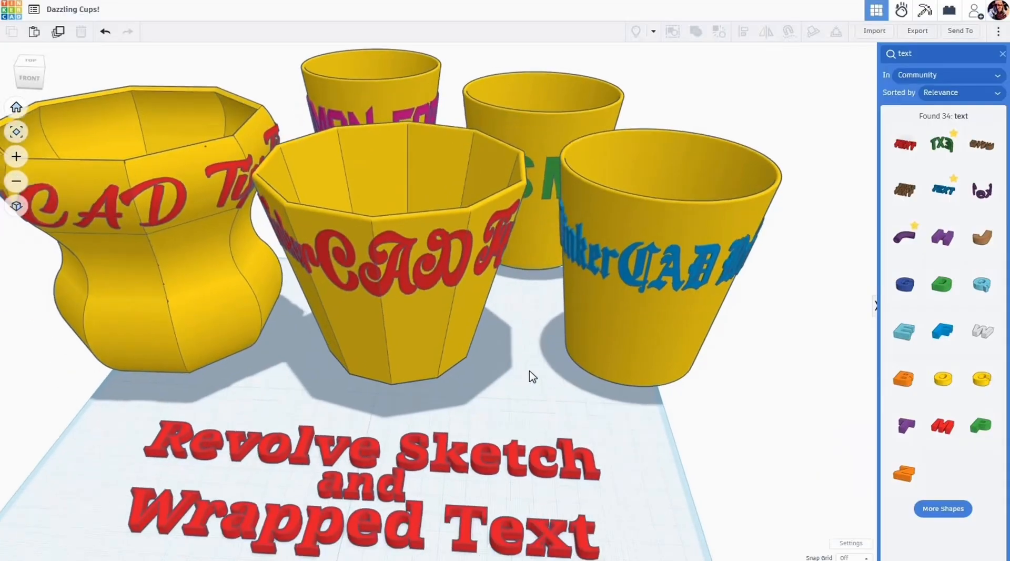
{"action": "mouse_move", "coordinate": [526, 383]}
{"action": "right_mouse_down"}
{"action": "mouse_move", "coordinate": [529, 397]}
{"action": "mouse_move", "coordinate": [547, 383]}
{"action": "mouse_move", "coordinate": [535, 400]}
{"action": "mouse_move", "coordinate": [453, 425]}
{"action": "mouse_move", "coordinate": [428, 396]}
{"action": "mouse_move", "coordinate": [400, 389]}
{"action": "mouse_move", "coordinate": [500, 390]}
{"action": "mouse_move", "coordinate": [433, 405]}
{"action": "mouse_move", "coordinate": [432, 418]}
{"action": "right_mouse_up"}
{"action": "scroll", "coordinate": [429, 435], "scroll_direction": "up", "scroll_amount": 2}
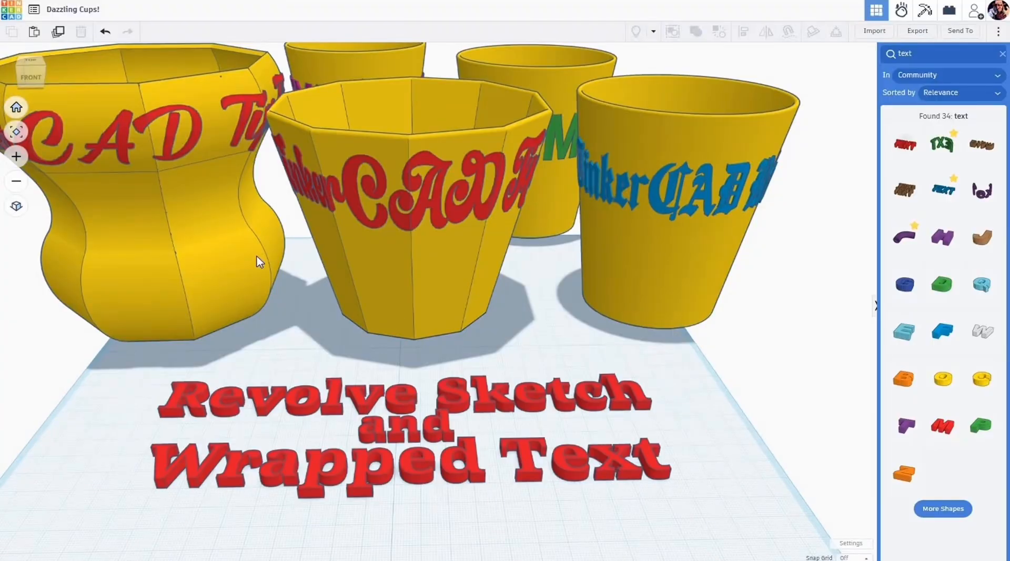
{"action": "scroll", "coordinate": [421, 212], "scroll_direction": "up", "scroll_amount": 5}
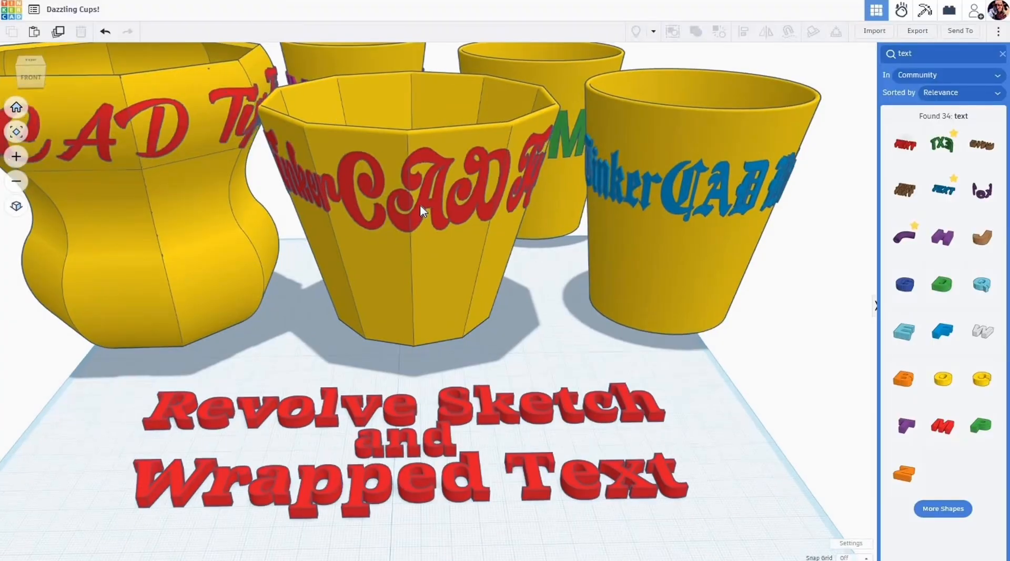
{"action": "scroll", "coordinate": [420, 201], "scroll_direction": "up", "scroll_amount": 5}
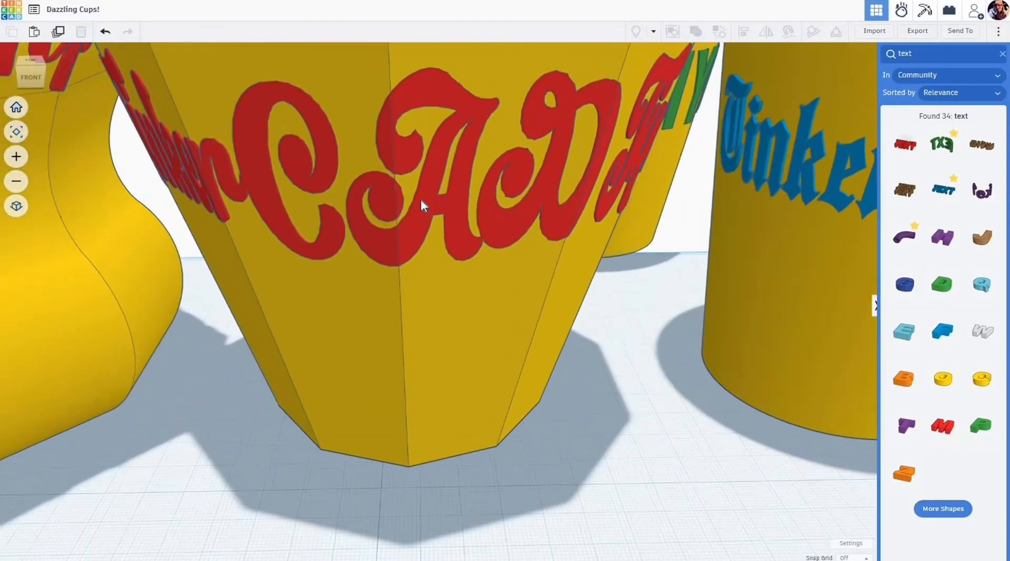